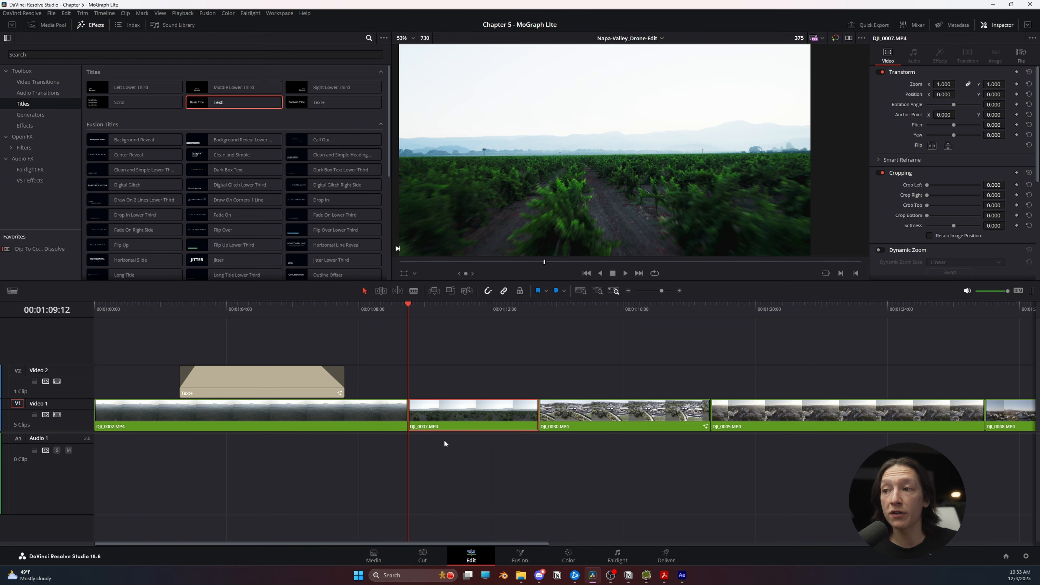
Step: Duplicate the DJI_0007.MP4 clip from Video 1 onto Video 2, directly above the original
key("space")
key("space")
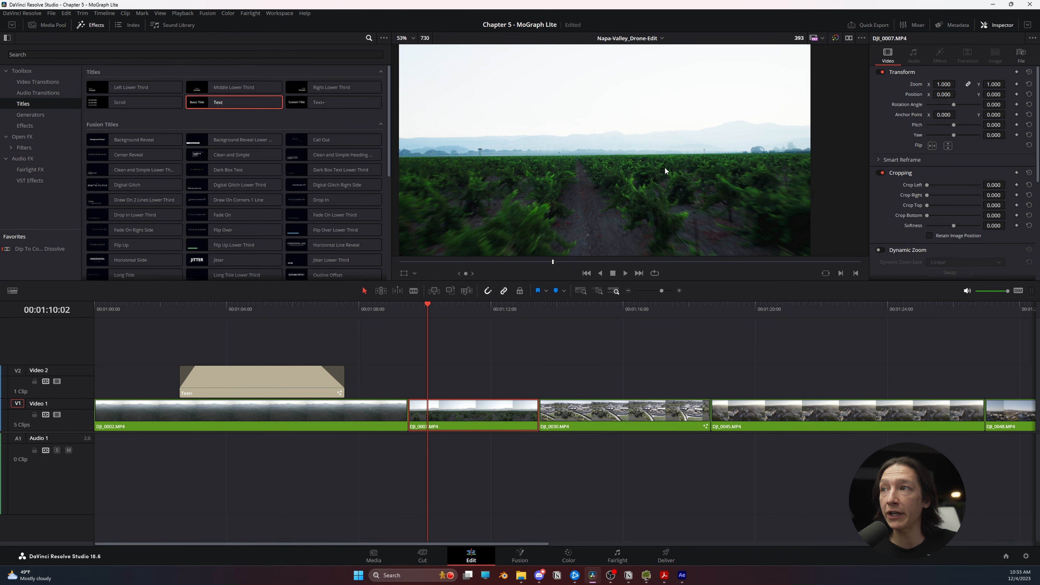
left_click(409, 311)
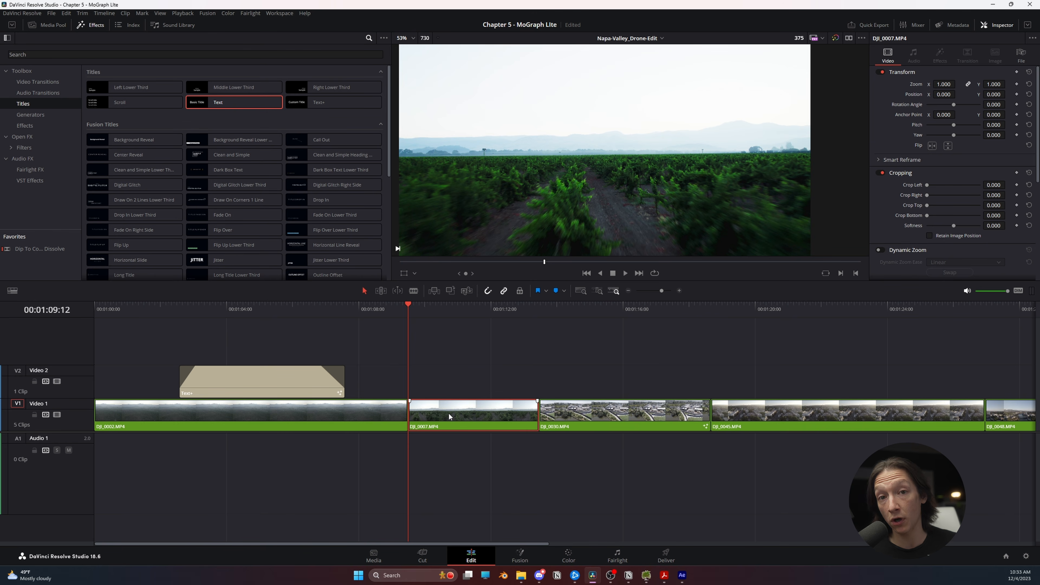
left_click_drag(448, 412, 449, 382)
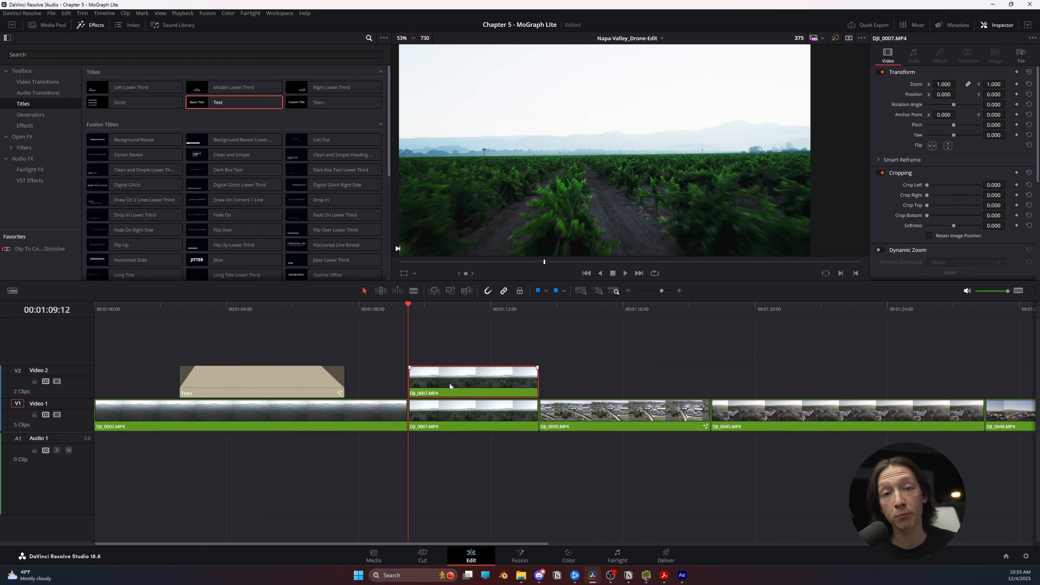
Step: Extend the DJI_0007.MP4 copy on Video 2 by 1 second at its start and about 1 second at its end
left_click(447, 410)
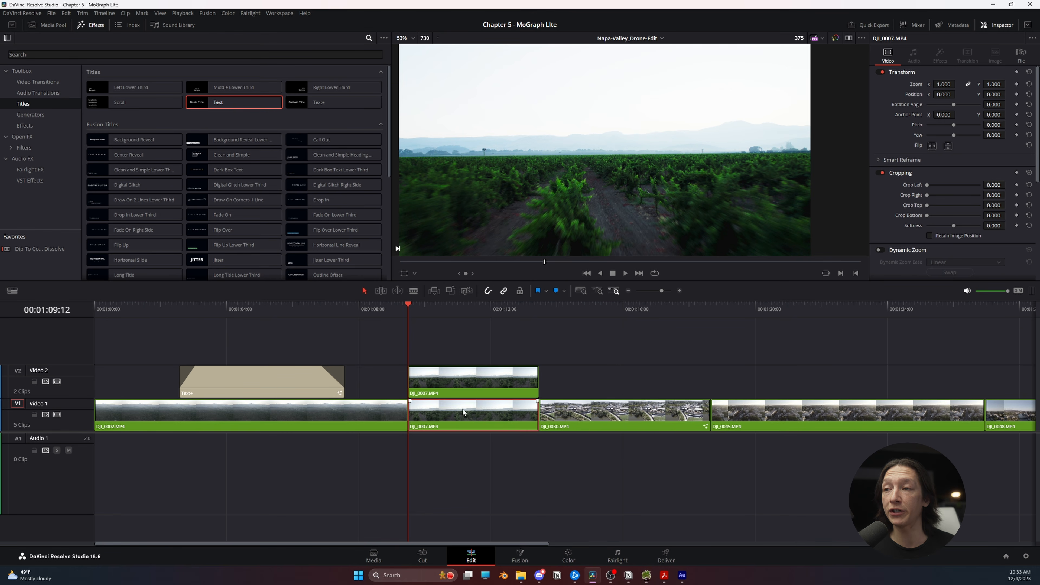
left_click(447, 391)
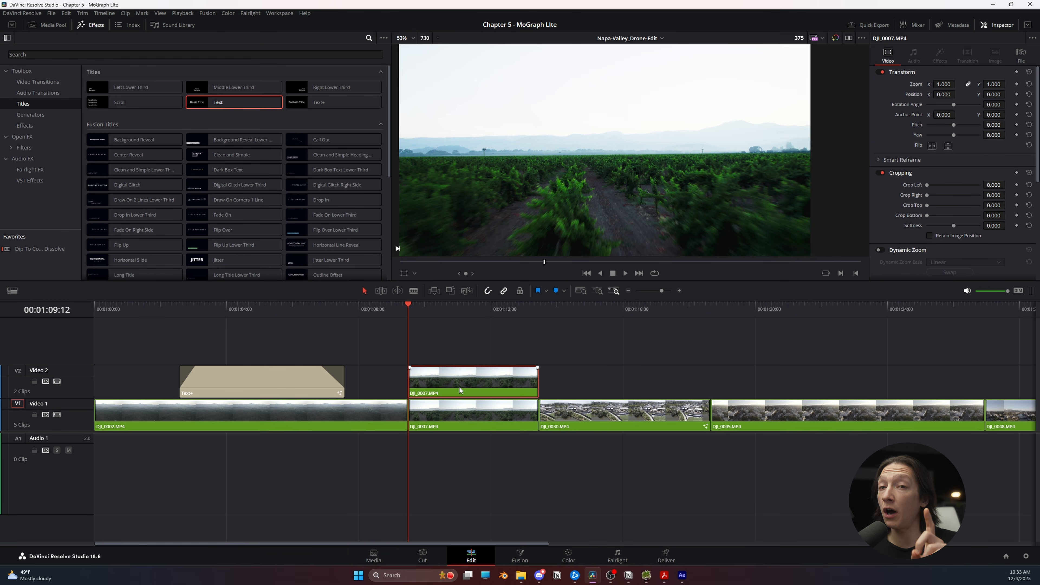
left_click(411, 379)
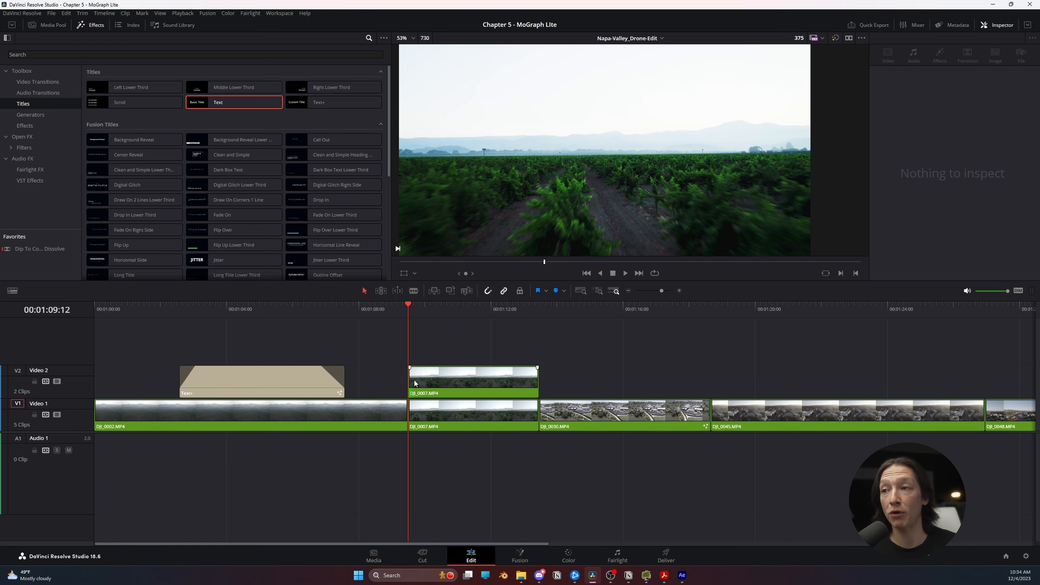
left_click(418, 379)
left_click(456, 408)
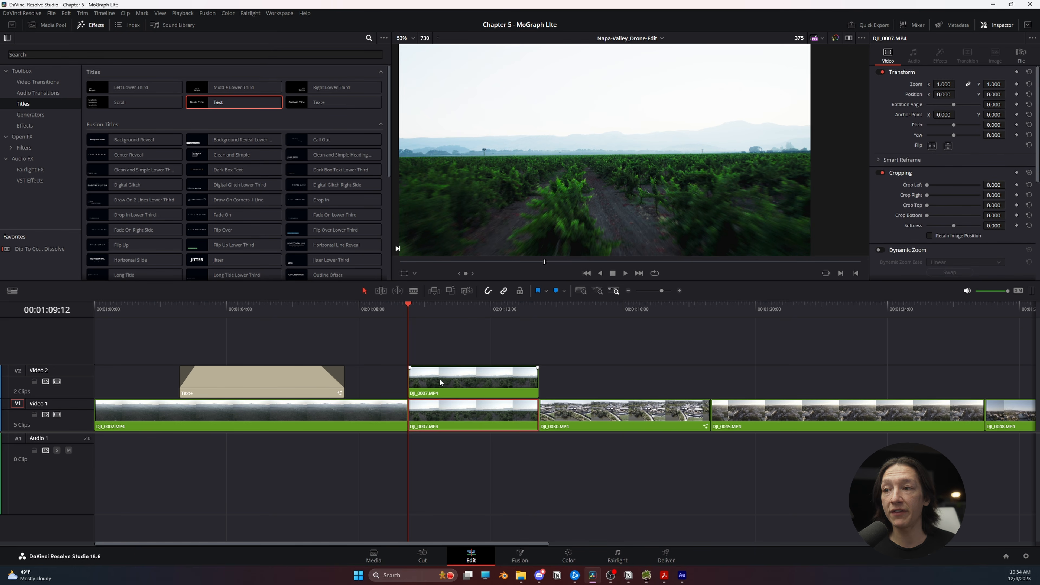
left_click_drag(412, 383, 375, 390)
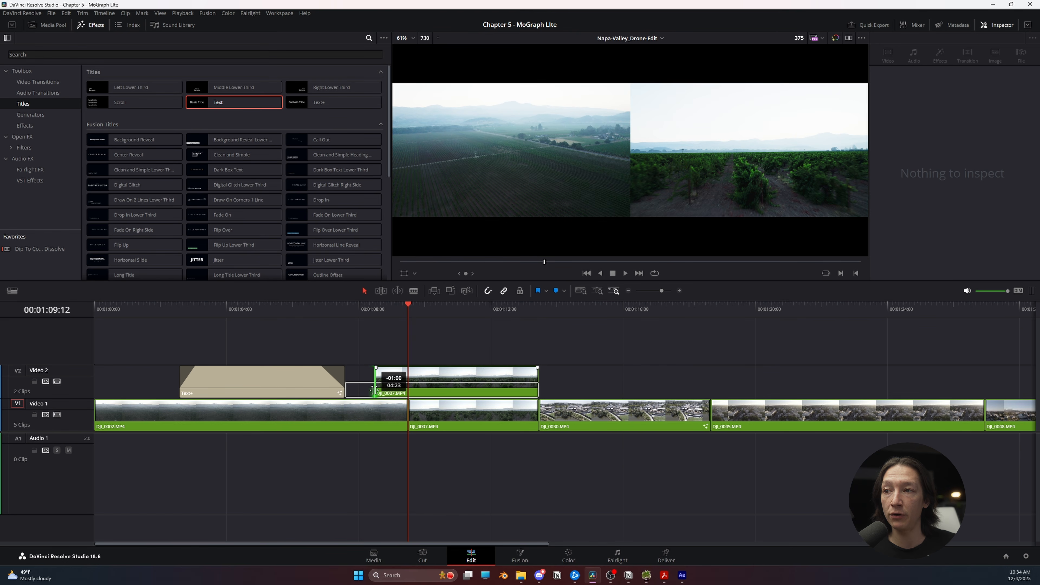
left_click_drag(375, 390, 374, 390)
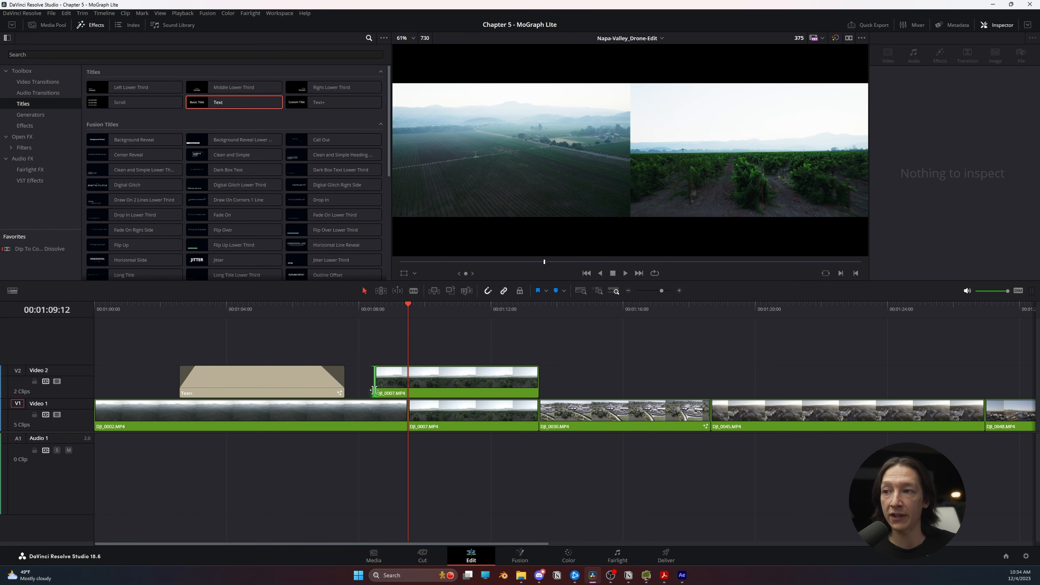
left_click_drag(540, 380, 571, 386)
Step: Set up Render in Place for the extended Video 2 clip with the Uncompressed codec and YUV 422 10-bit type
left_click(457, 371)
right_click(458, 371)
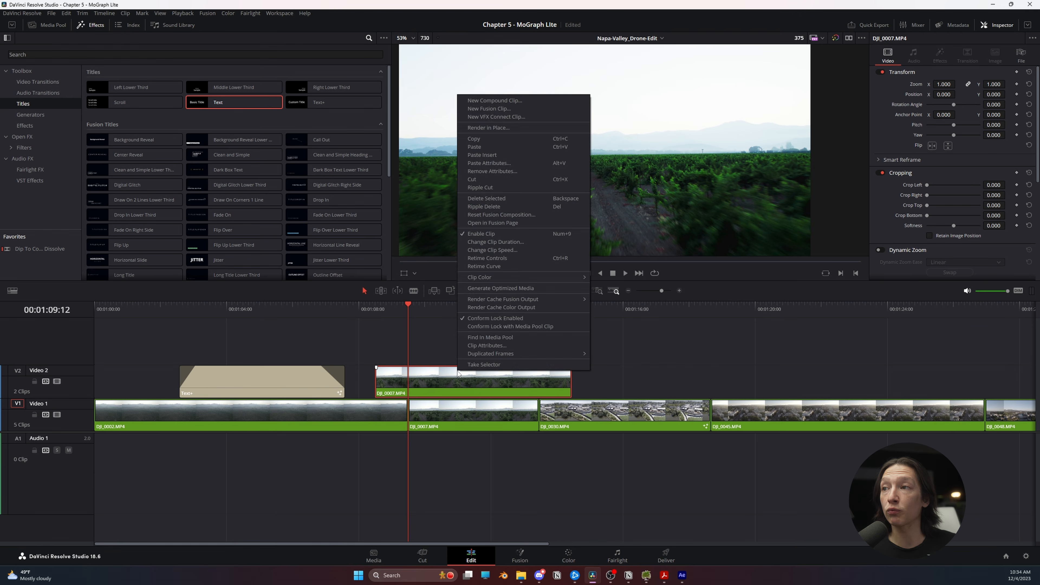
left_click(457, 371)
right_click(448, 375)
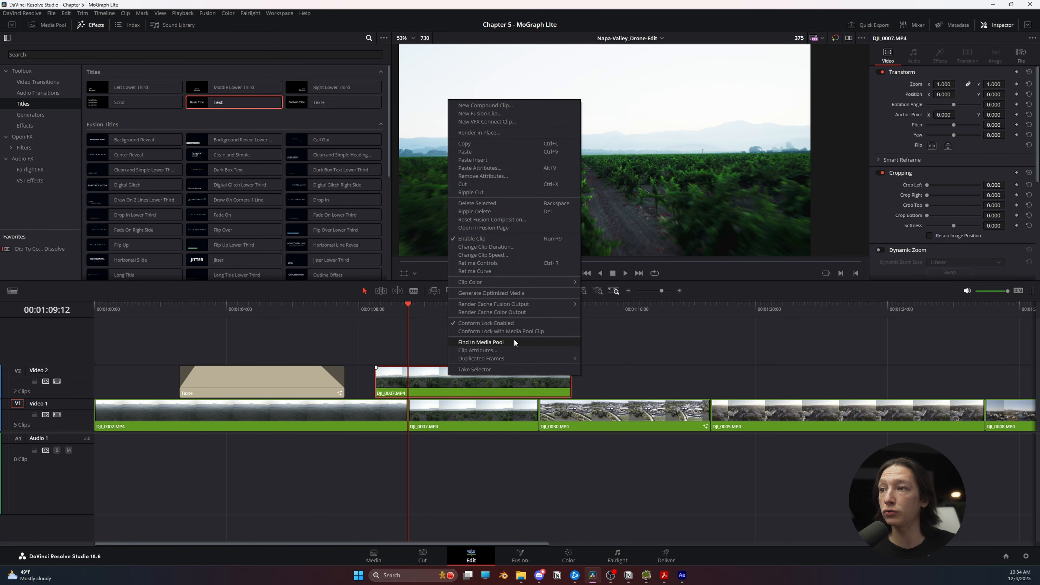
left_click(468, 132)
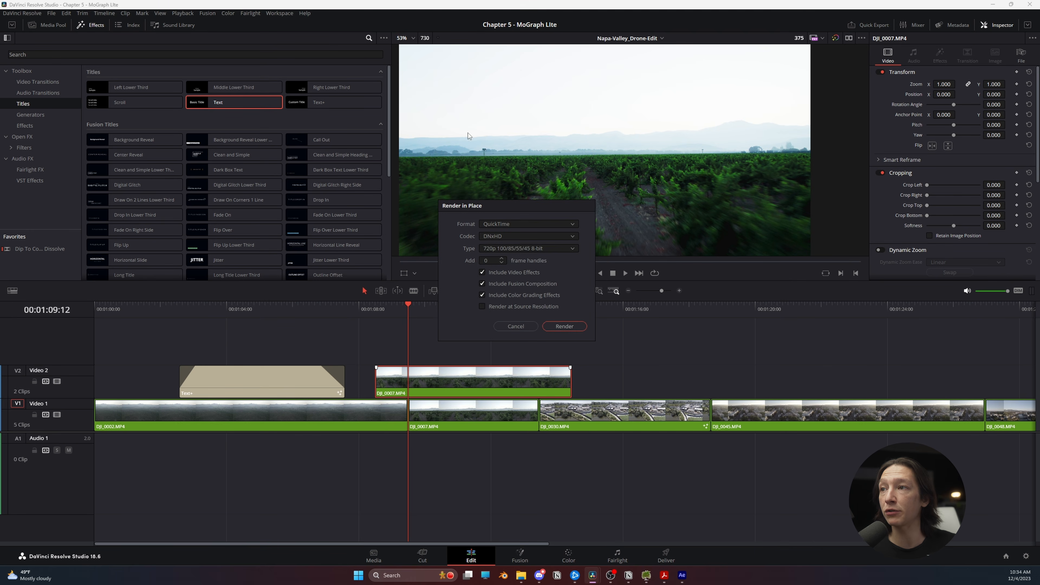
left_click(488, 234)
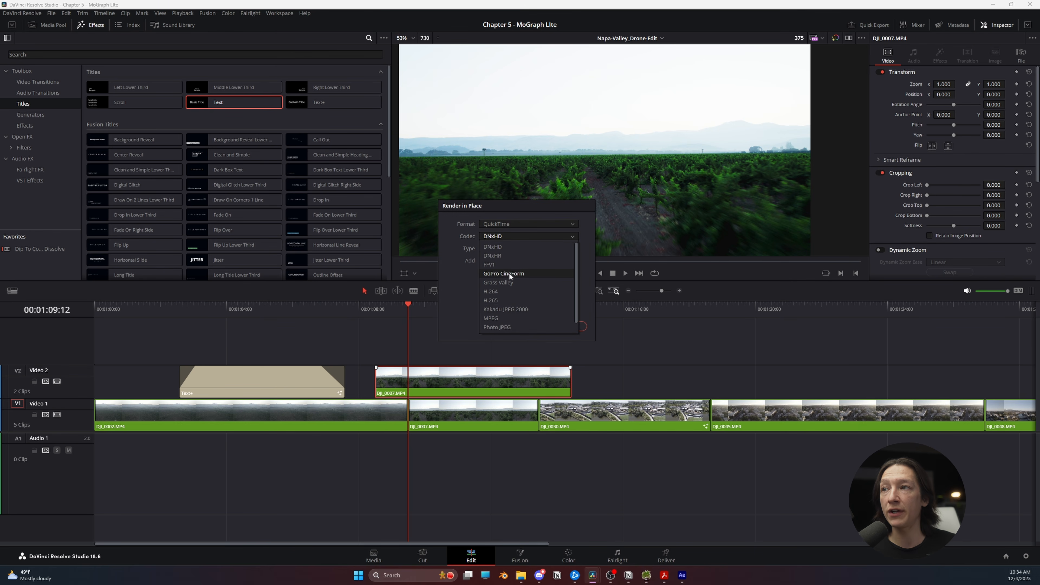
scroll(510, 273, "down", 1)
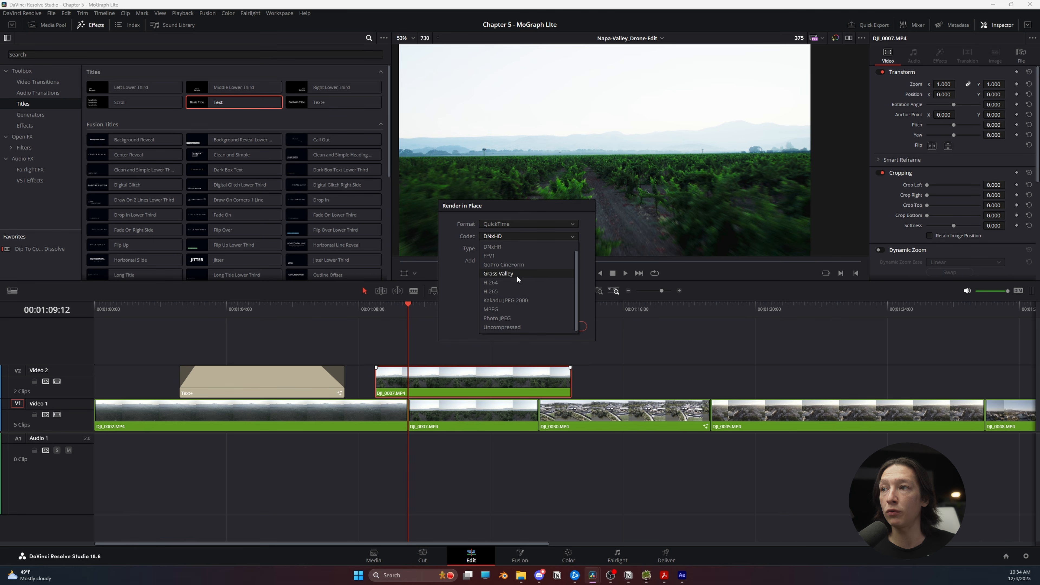
scroll(519, 293, "up", 1)
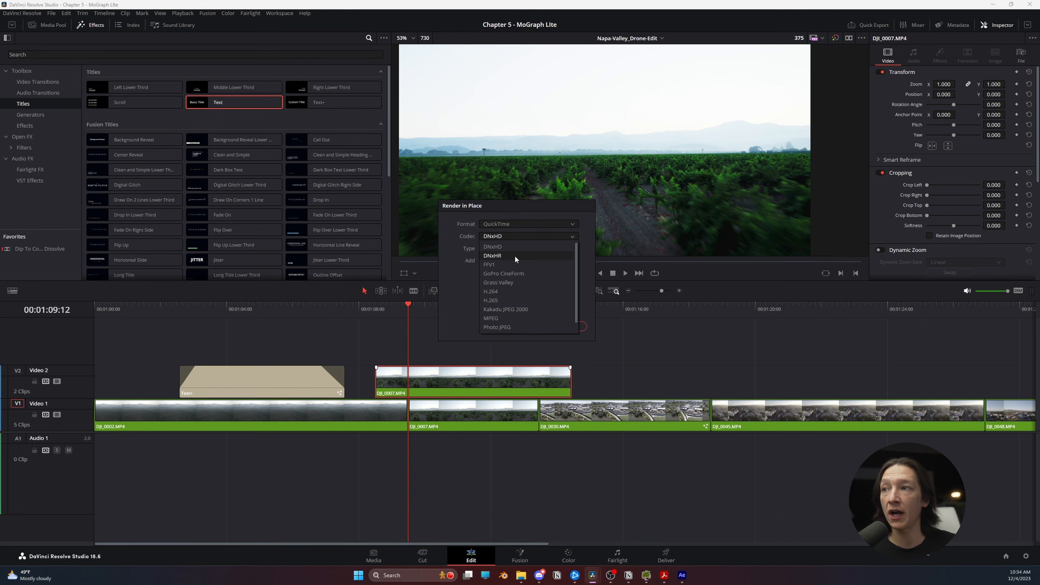
scroll(508, 287, "down", 1)
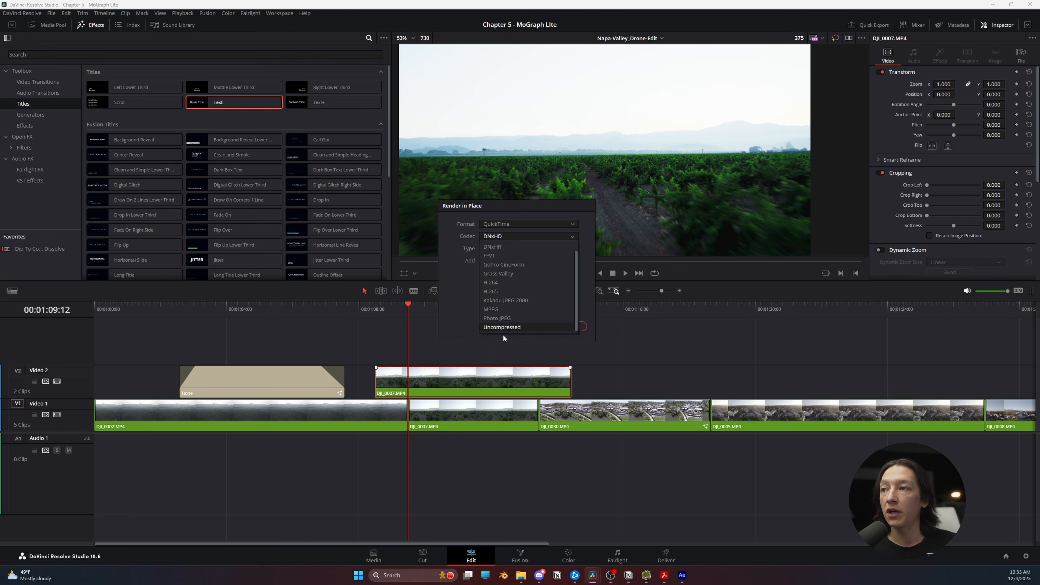
left_click(499, 327)
left_click(504, 248)
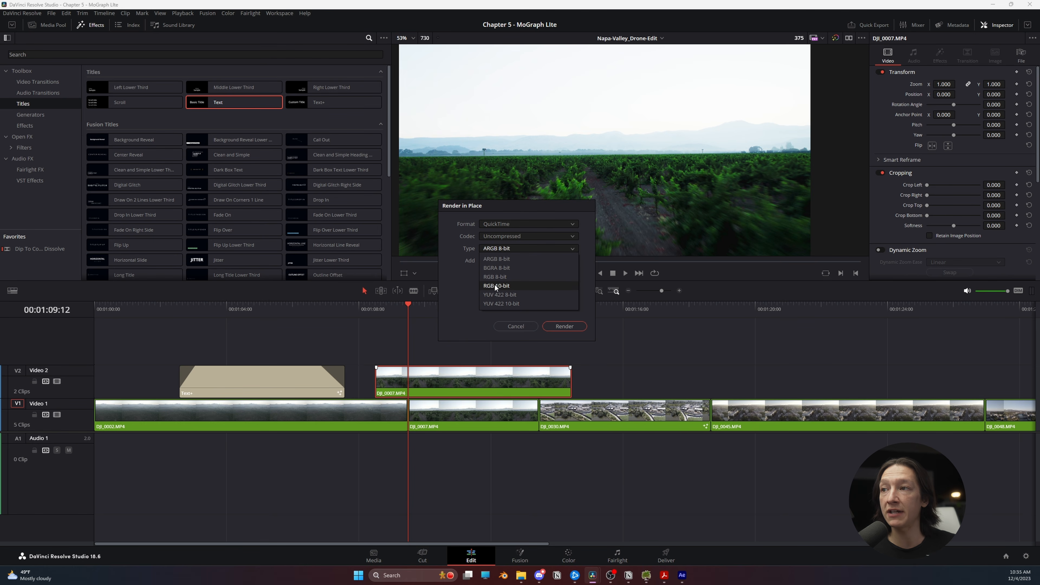
left_click(504, 305)
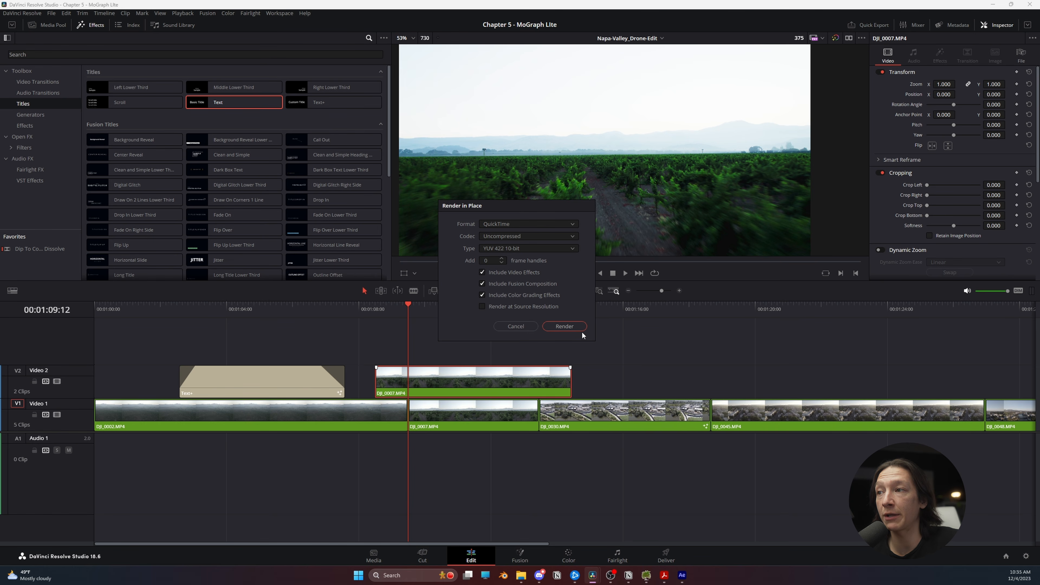
Step: Render the clip into the K: drive folder 2023/Chapter3_Course-Content_2023/003_PRE-RENDERS/Da Vinci Renders
left_click(565, 326)
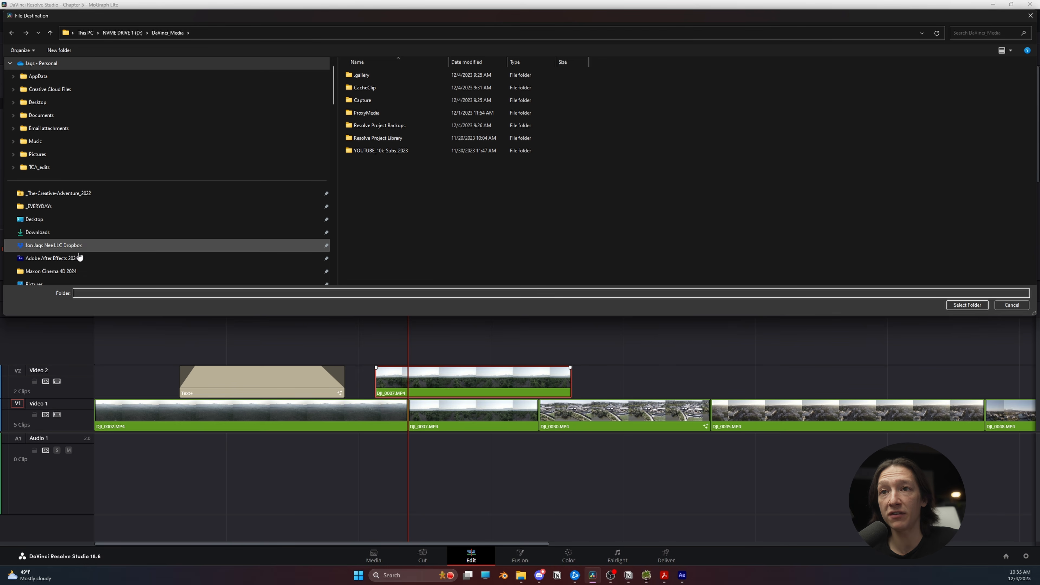
scroll(78, 225, "down", 5)
scroll(78, 226, "down", 10)
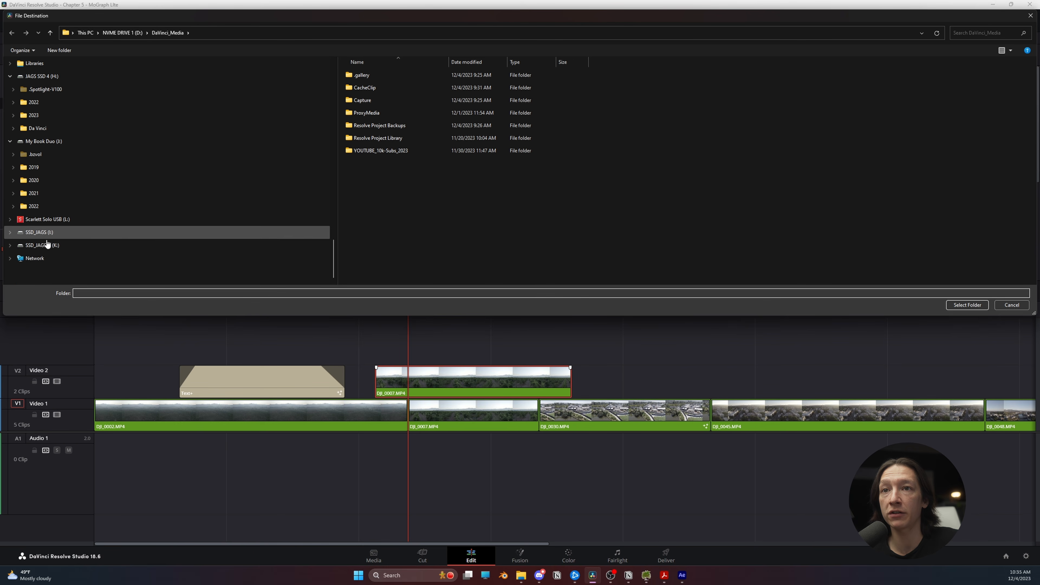
left_click(42, 251)
double_click(368, 88)
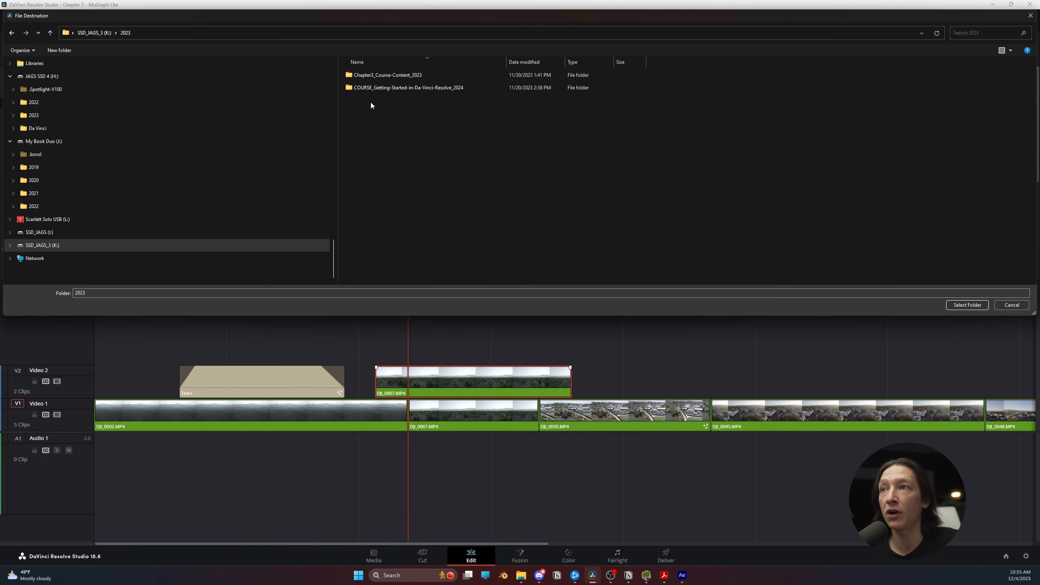
left_click(375, 76)
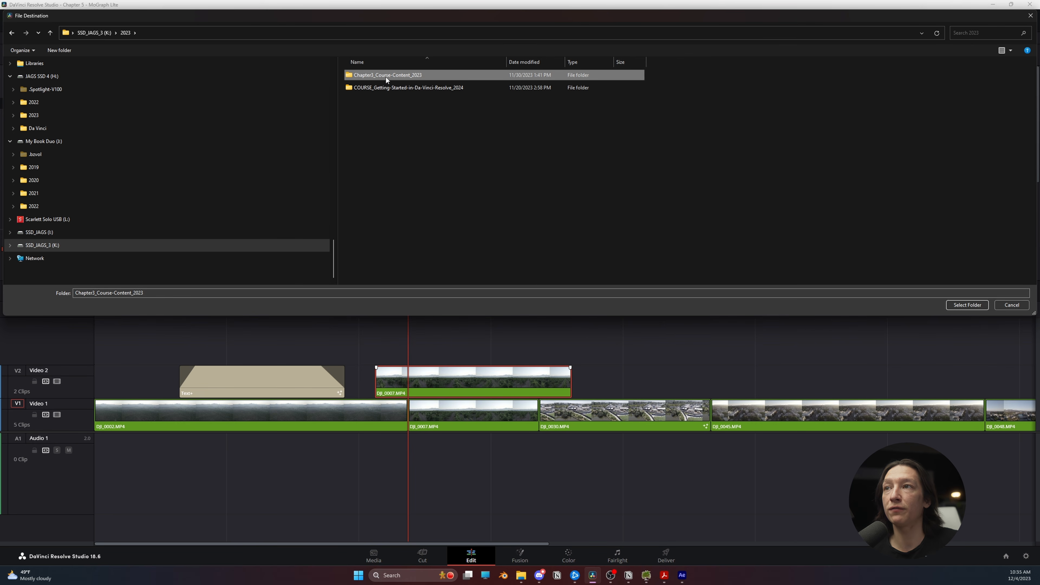
double_click(386, 76)
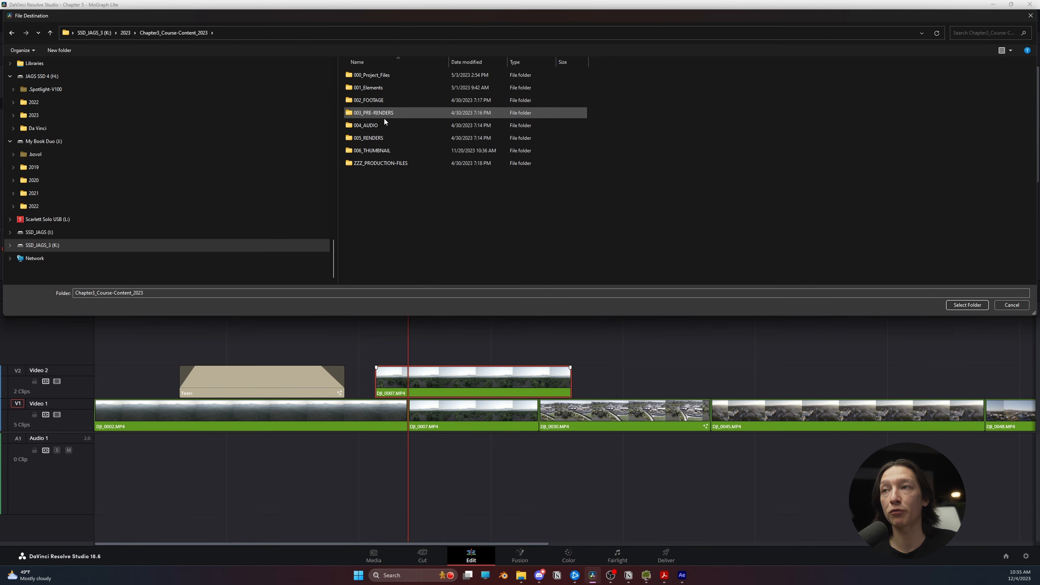
double_click(377, 112)
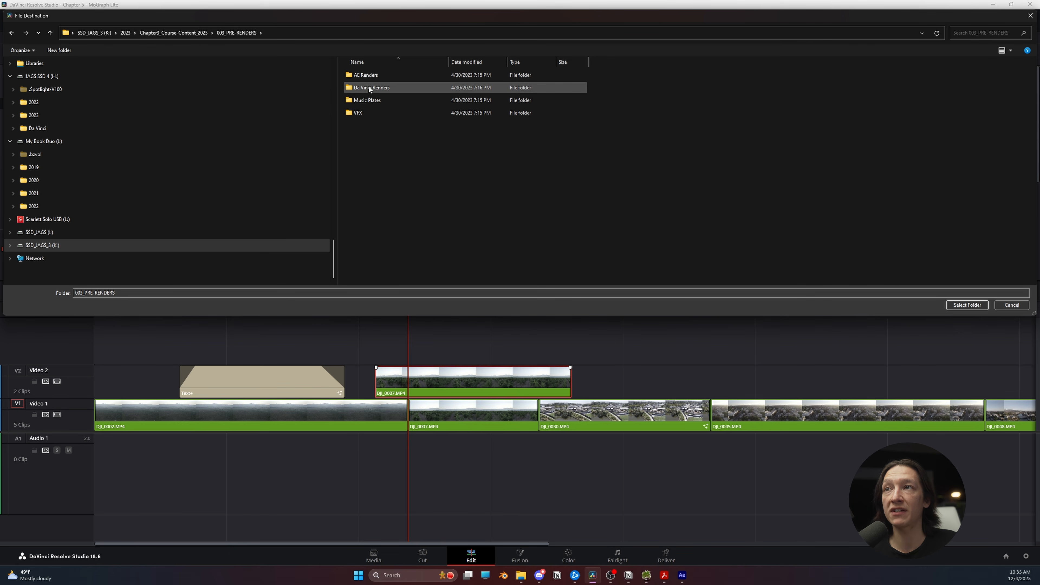
double_click(359, 88)
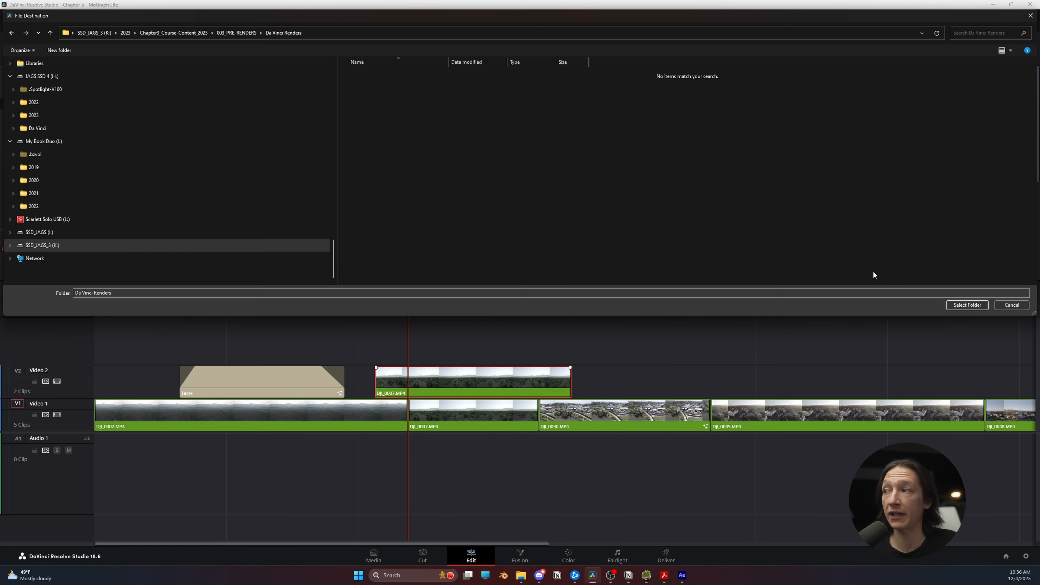
left_click(966, 305)
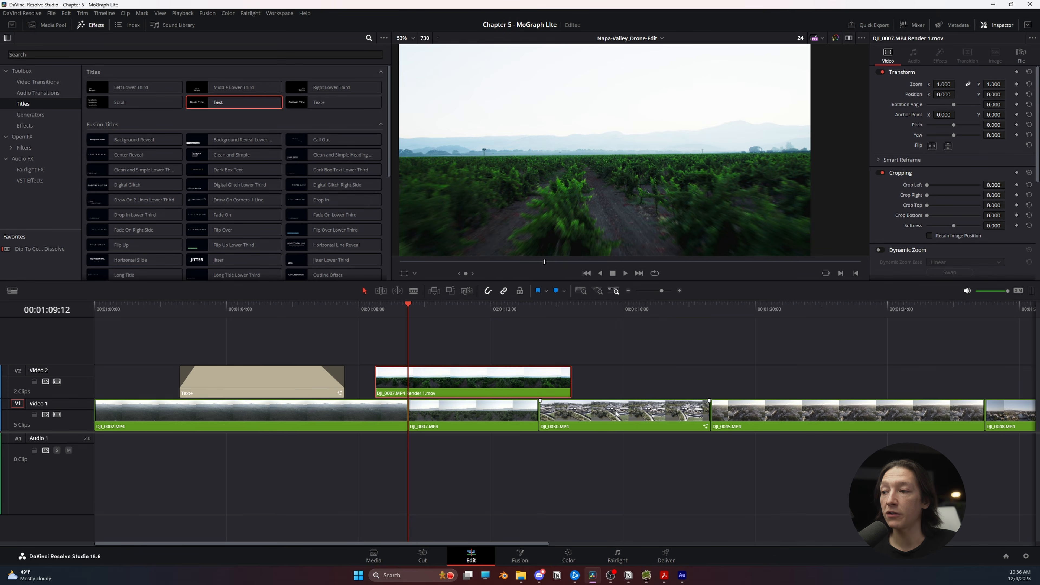
left_click(683, 575)
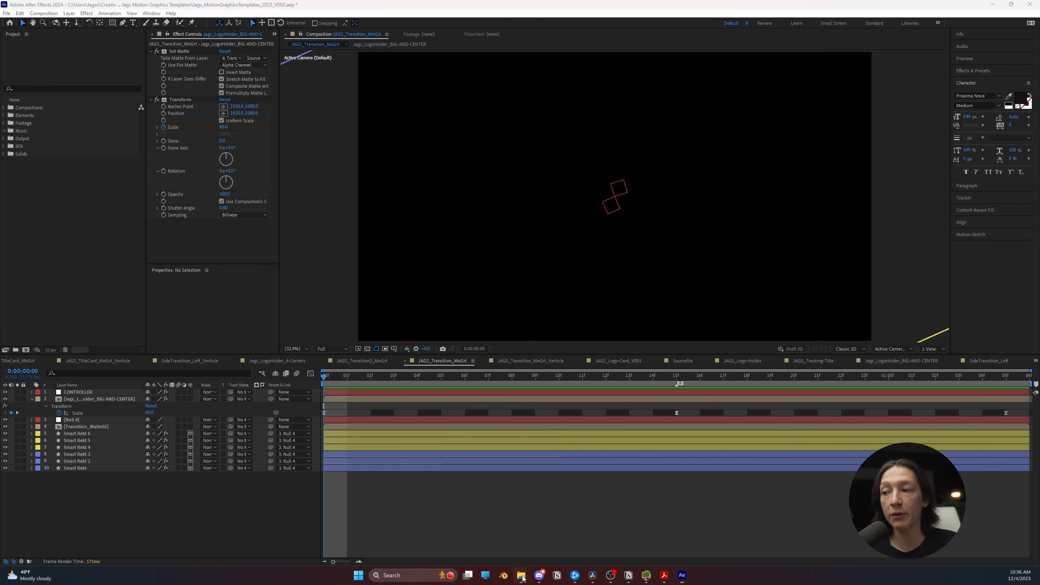
mouse_move(519, 575)
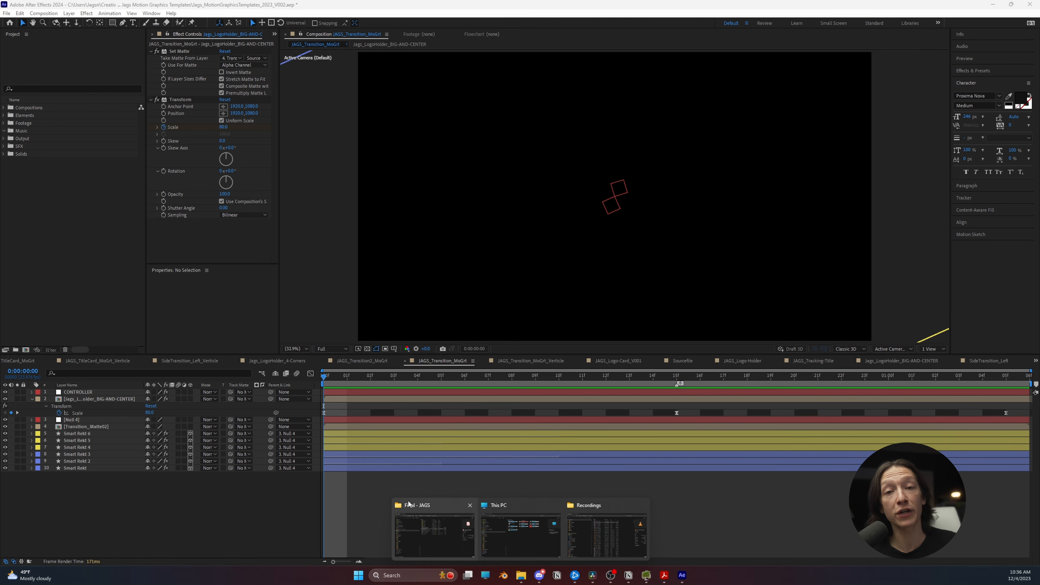
left_click(600, 578)
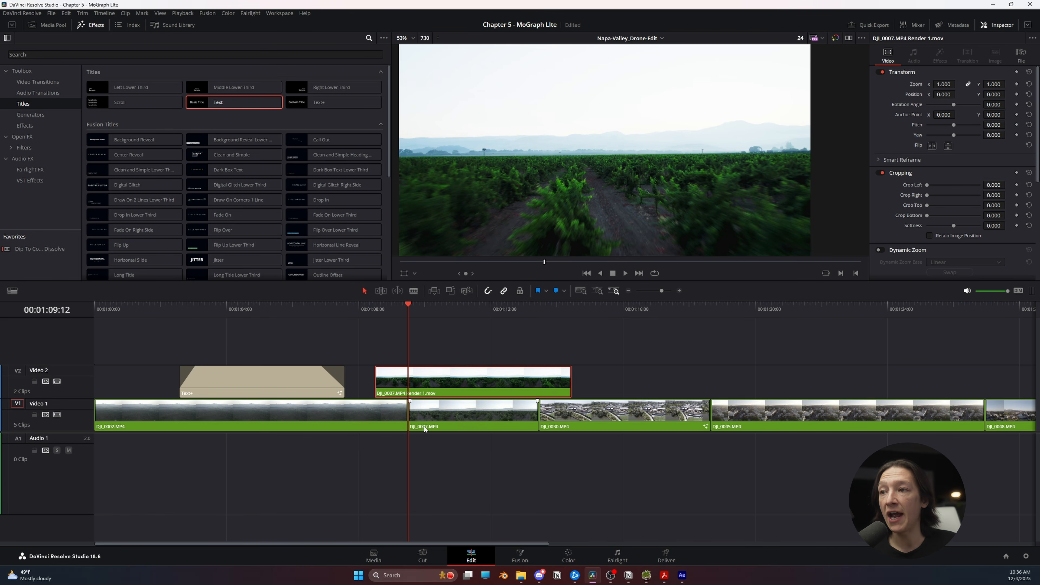
Step: Find the rendered Video 2 clip in the media pool and create a bin named DVR Renders under Master
right_click(442, 382)
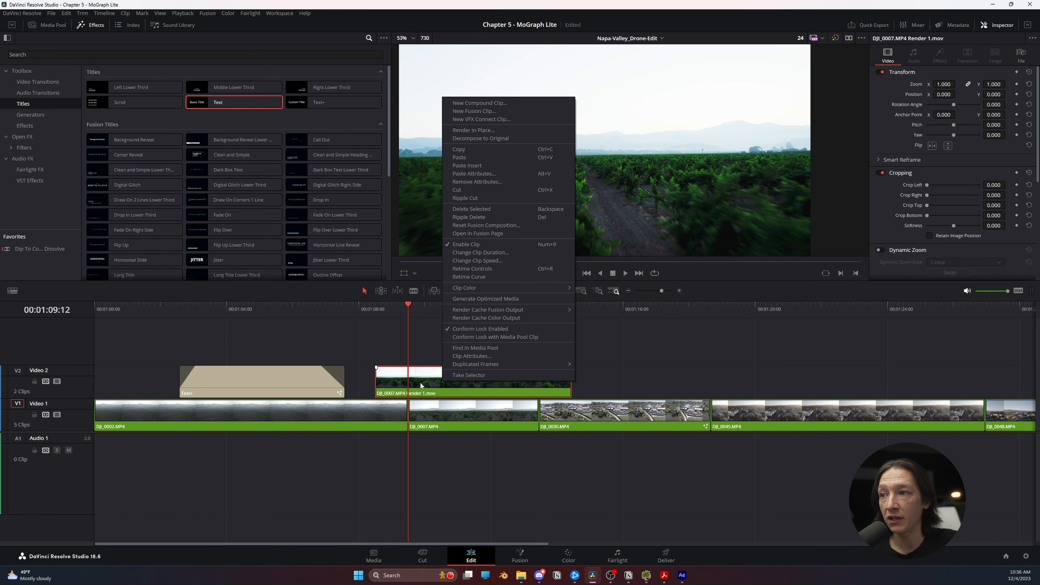
left_click(475, 347)
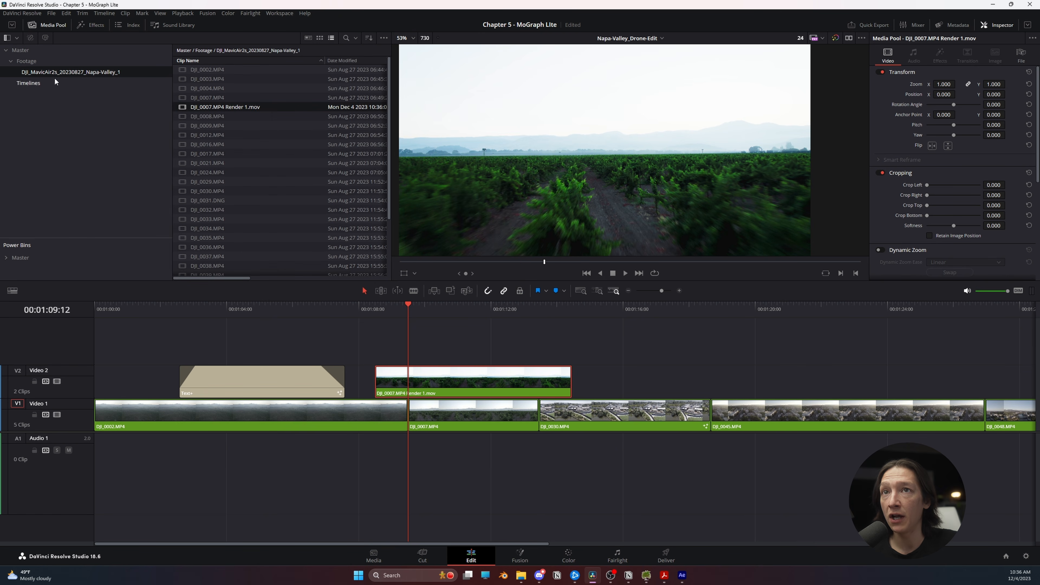
left_click(20, 50)
right_click(36, 109)
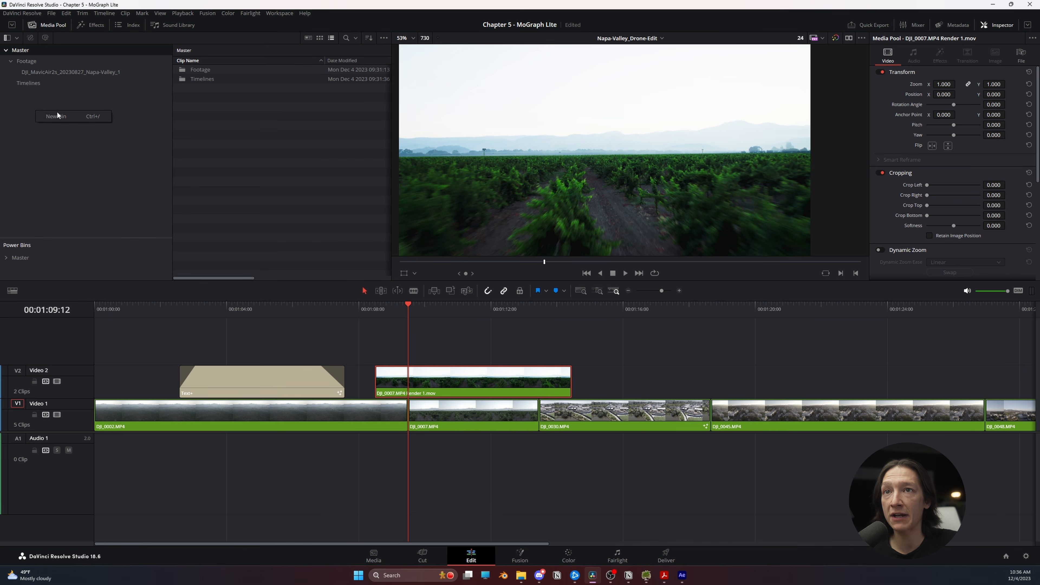
left_click(57, 113)
type("DVR")
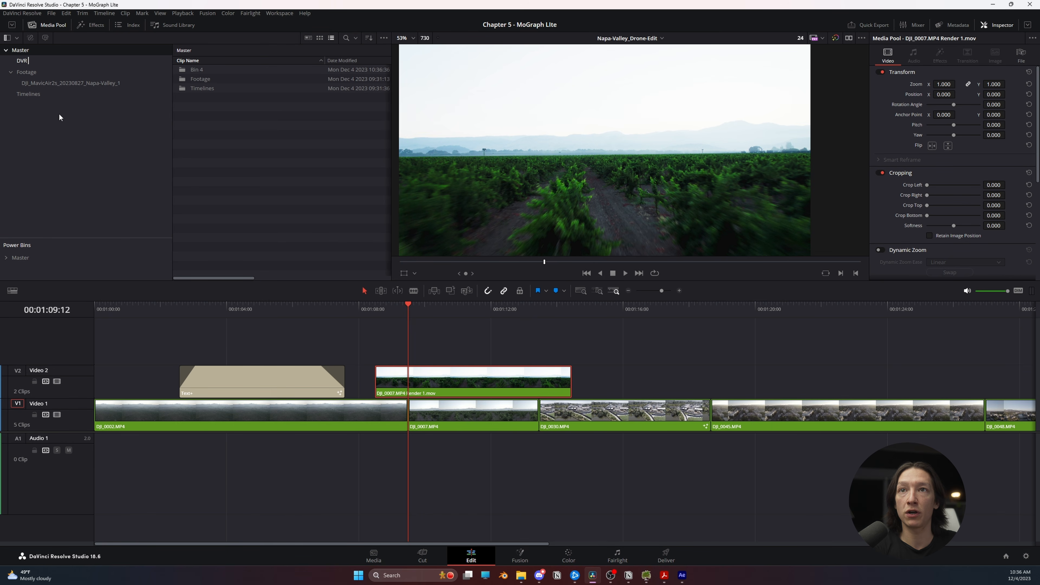
type(" Renders")
key("Return")
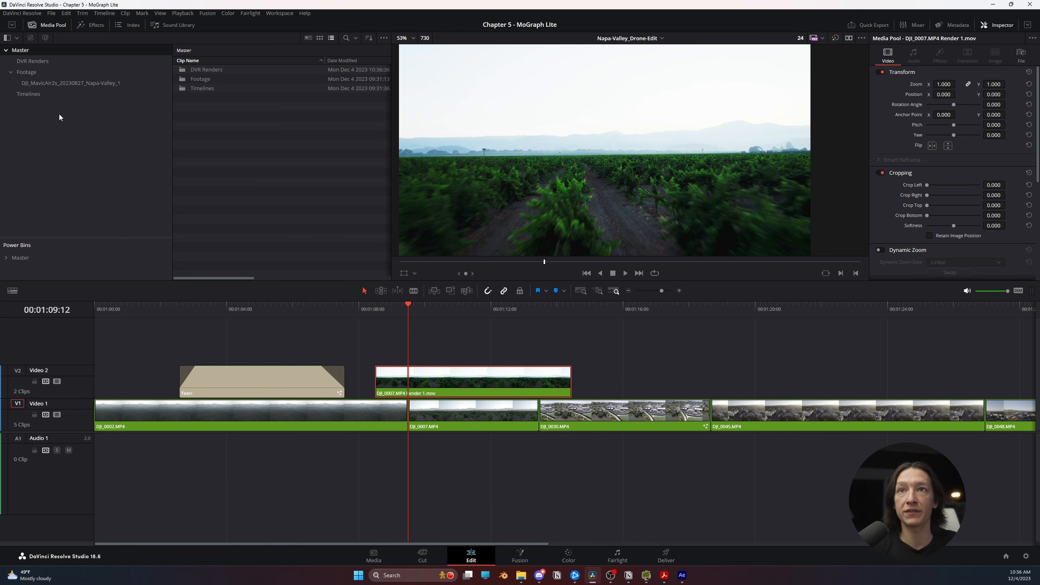
Step: Move DJI_0007.MP4 Render 1.mov from the Napa-Valley footage bin into DVR Renders and select it there
left_click(45, 82)
left_click_drag(226, 106, 25, 60)
left_click(40, 61)
left_click(241, 69)
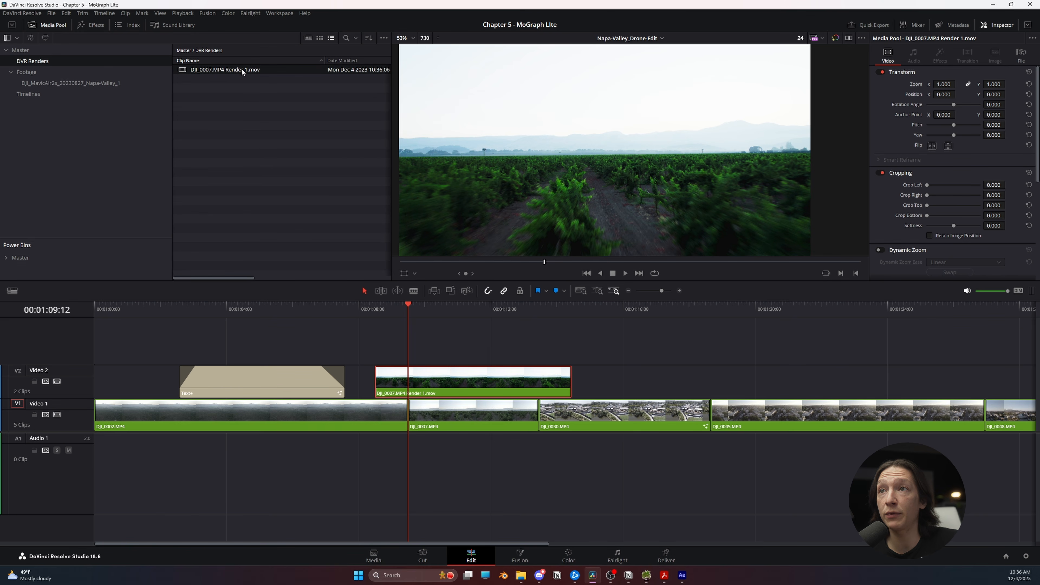
Step: Reveal DJI_0007.MP4 Render 1.mov in its Da Vinci Renders folder on disk and select the file
right_click(241, 69)
left_click(289, 375)
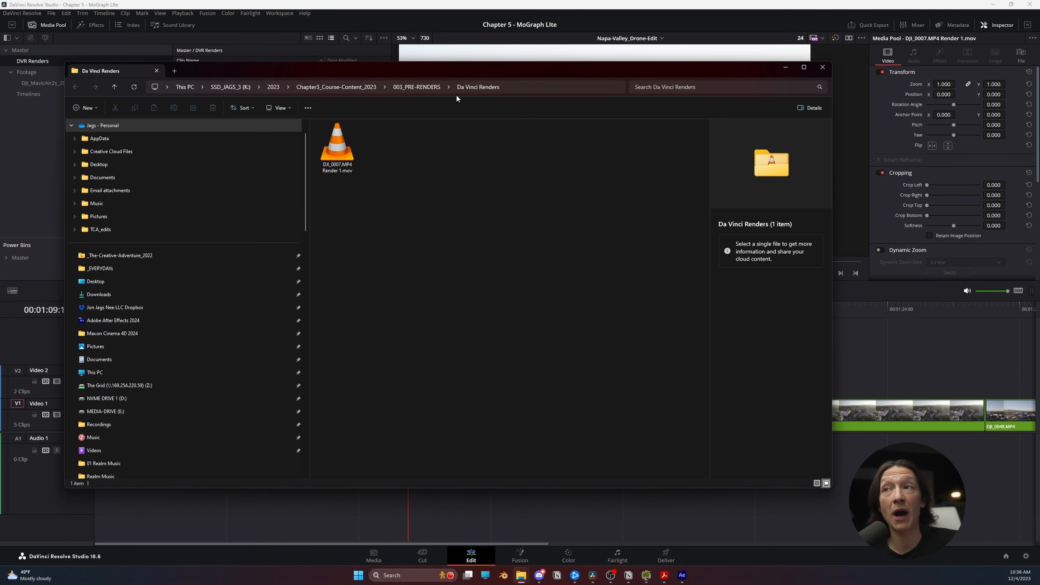
left_click_drag(420, 68, 493, 69)
left_click(412, 160)
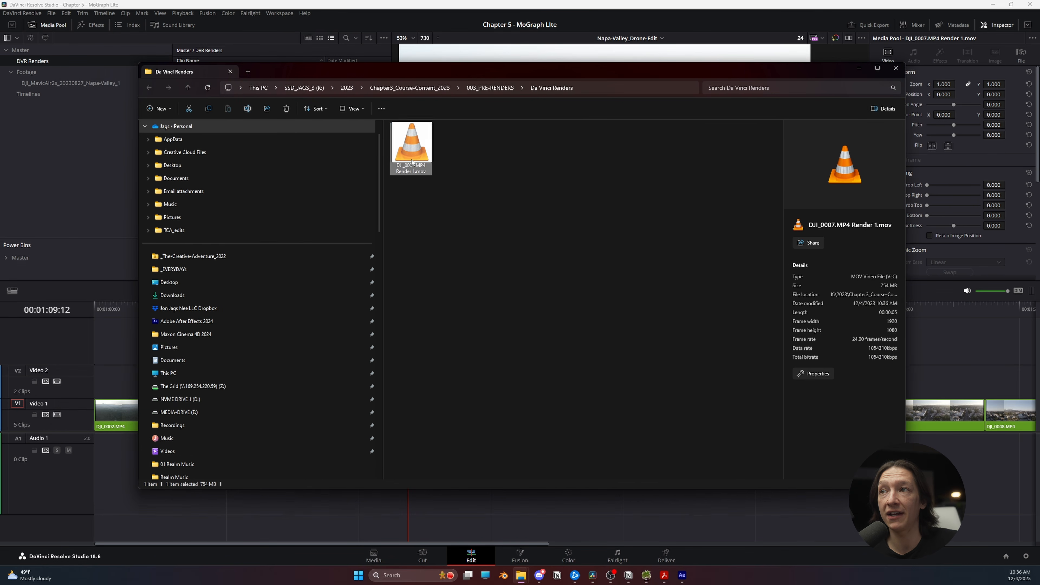
Step: Switch to After Effects and import DJI_0007.MP4 Render 1.mov into the Pre Renders folder under Footage
left_click_drag(413, 70, 579, 62)
left_click(682, 575)
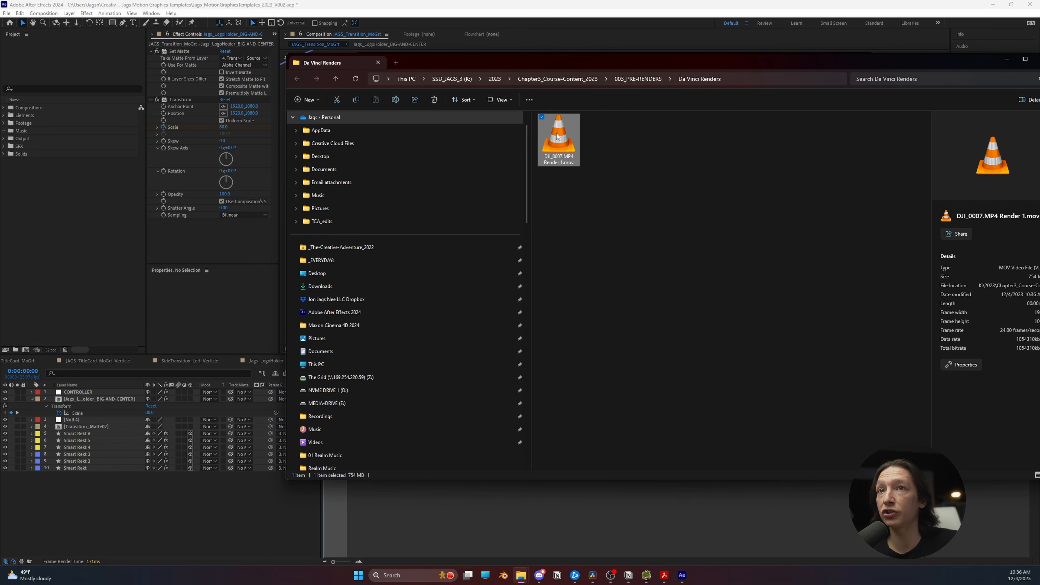
left_click_drag(559, 137, 41, 157)
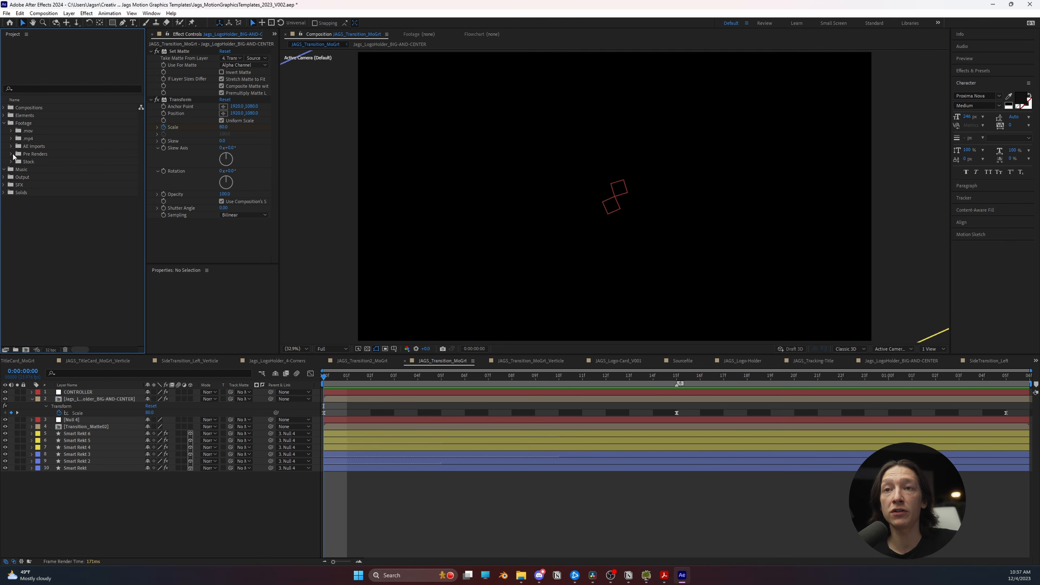
left_click(48, 162)
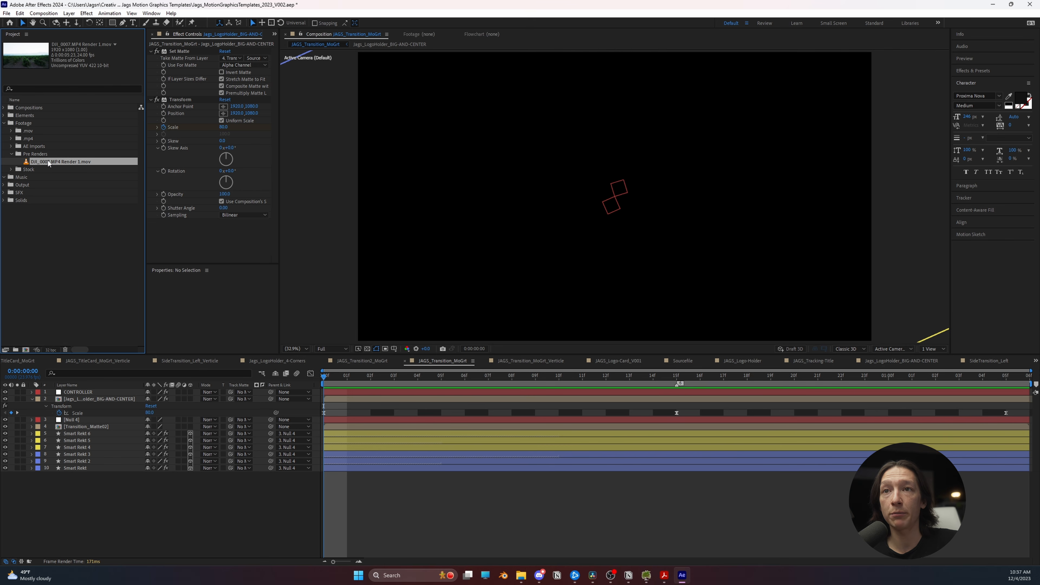
Step: Create a new composition from the imported DJI_0007.MP4 Render 1.mov footage
right_click(48, 162)
left_click(31, 160)
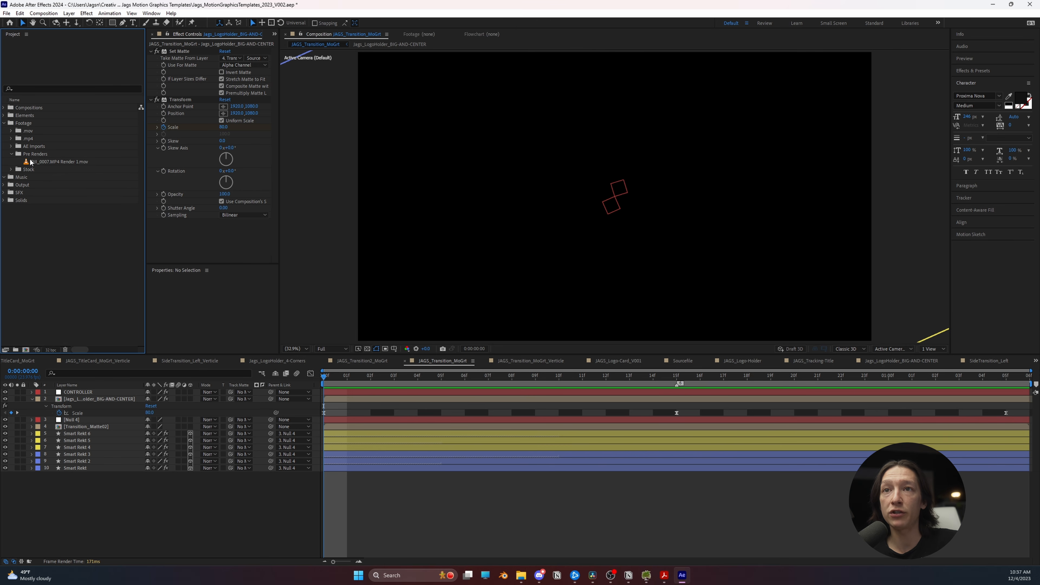
left_click(46, 169)
left_click_drag(49, 163, 25, 351)
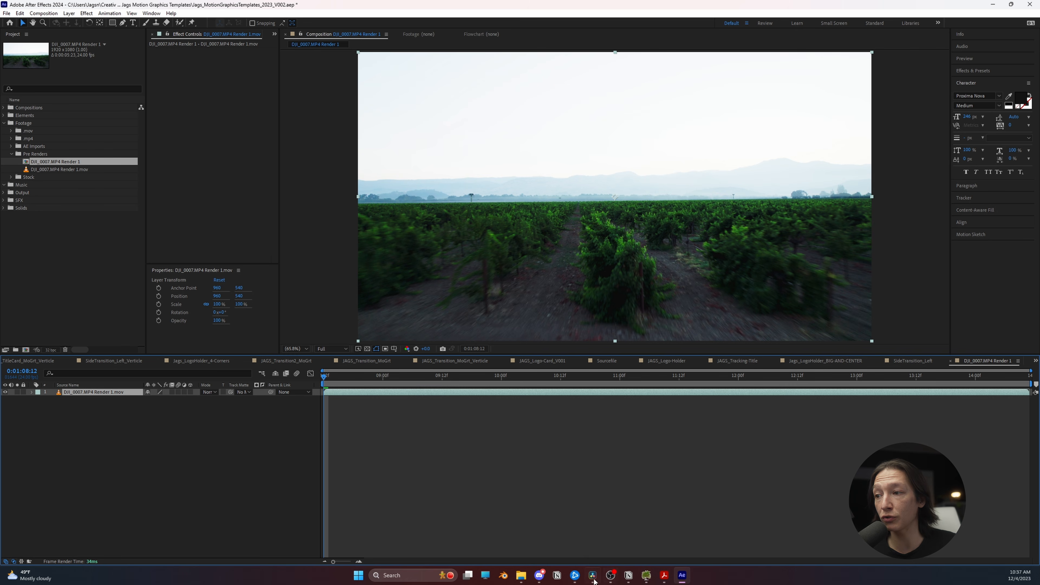
Step: Check the clip in the DaVinci Resolve timeline, return to After Effects, and place a composition marker 24 frames in, at 0:01:09:12
left_click(593, 577)
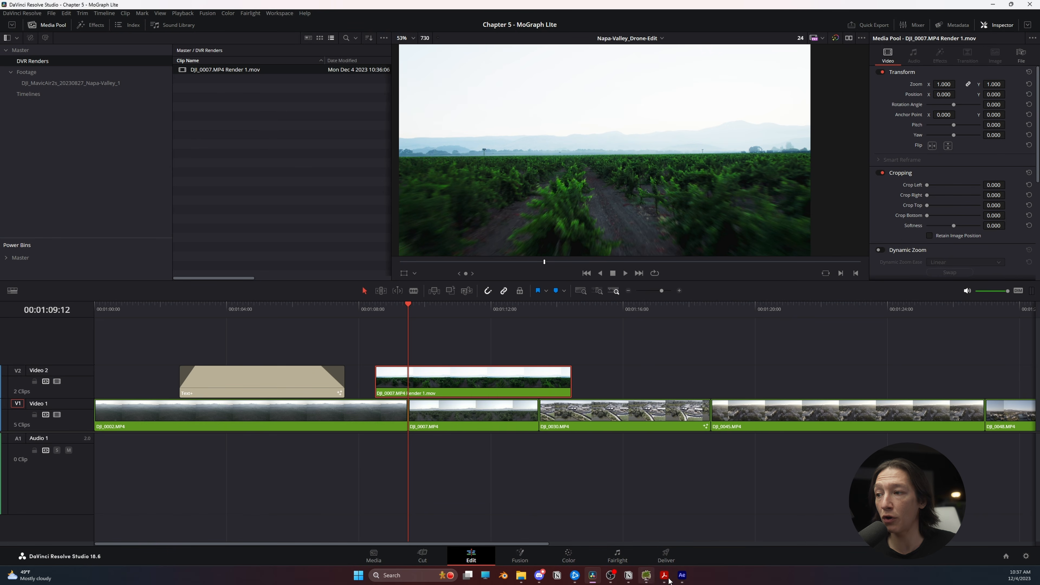
left_click(682, 575)
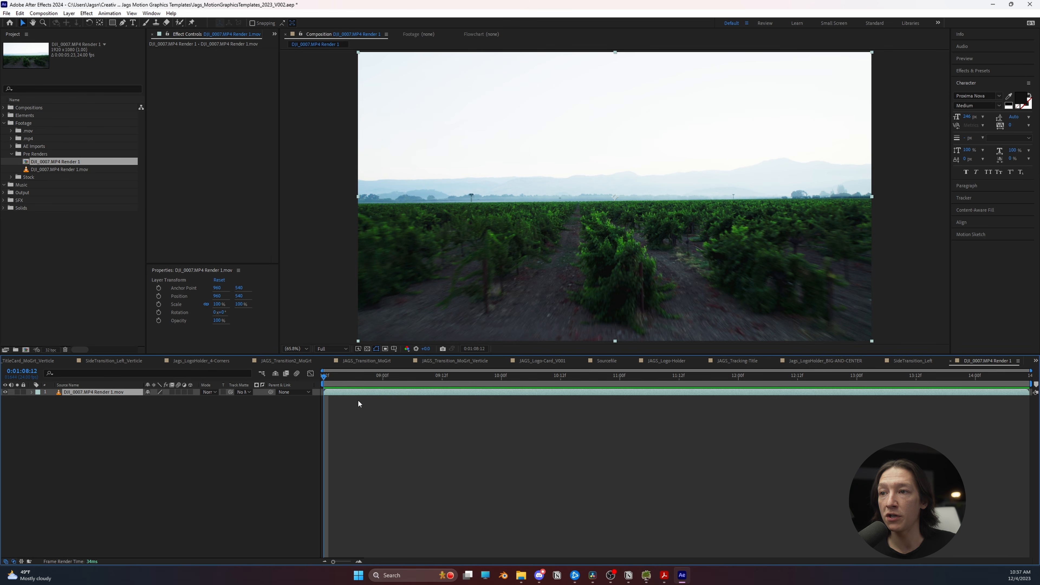
key("shift+Page_Down")
key("shift+Page_Down")
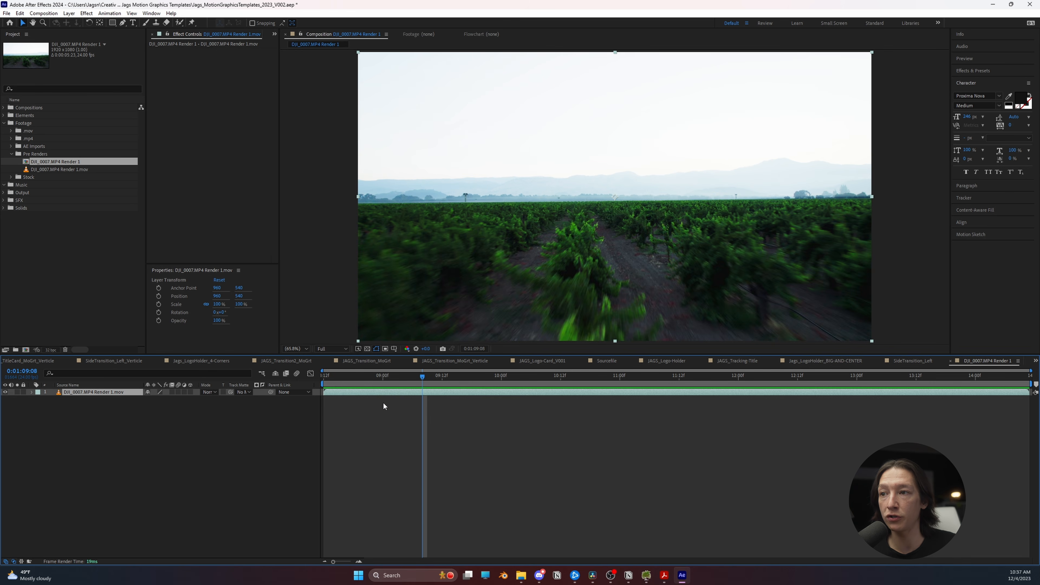
key("Page_Down")
key("Page_Down")
key("Page_Down")
key("Page_Down")
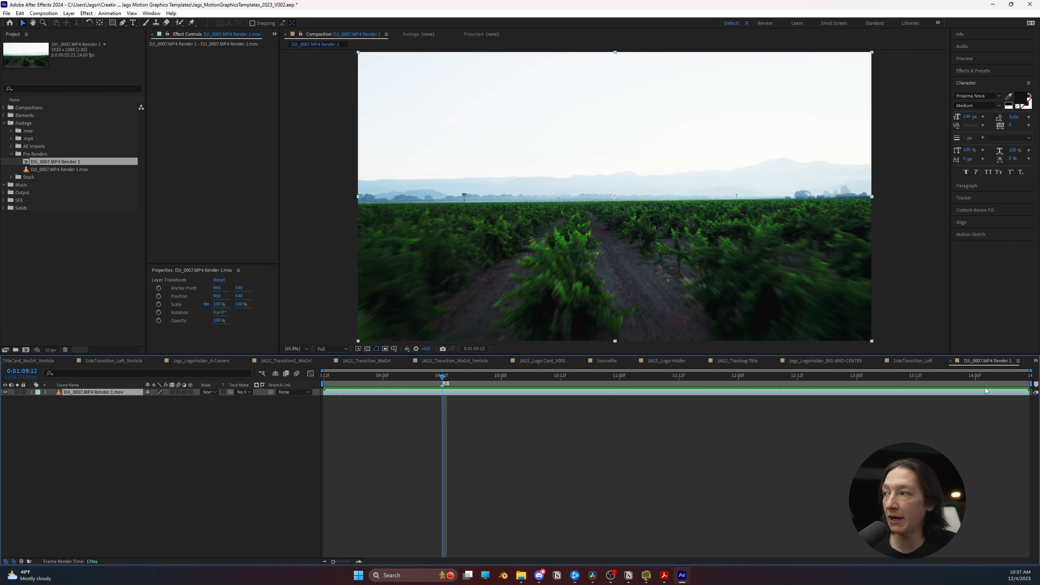
Step: Place a second composition marker 24 frames before the last frame, at 0:01:13:10, and return the playhead to the first marker
left_click(964, 382)
key("End")
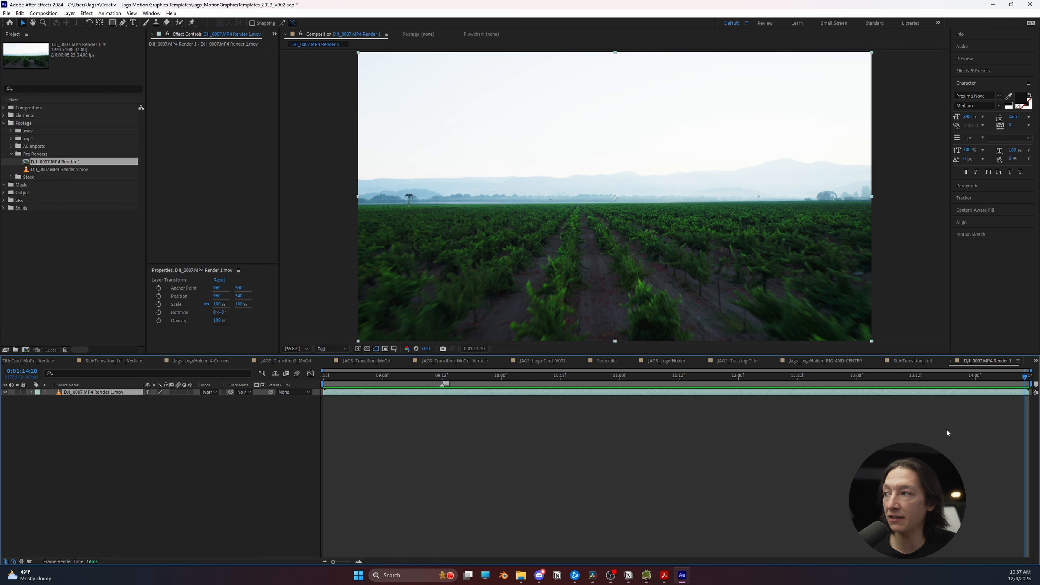
key("shift+Page_Up")
key("shift+Page_Up")
key("Page_Up")
key("Page_Up")
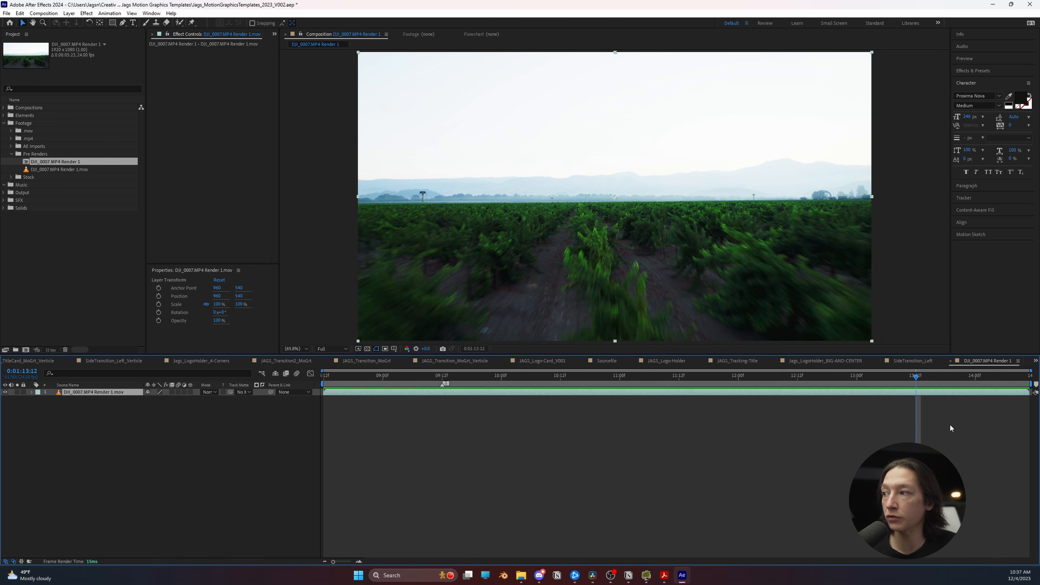
key("Page_Up")
key("Page_Up")
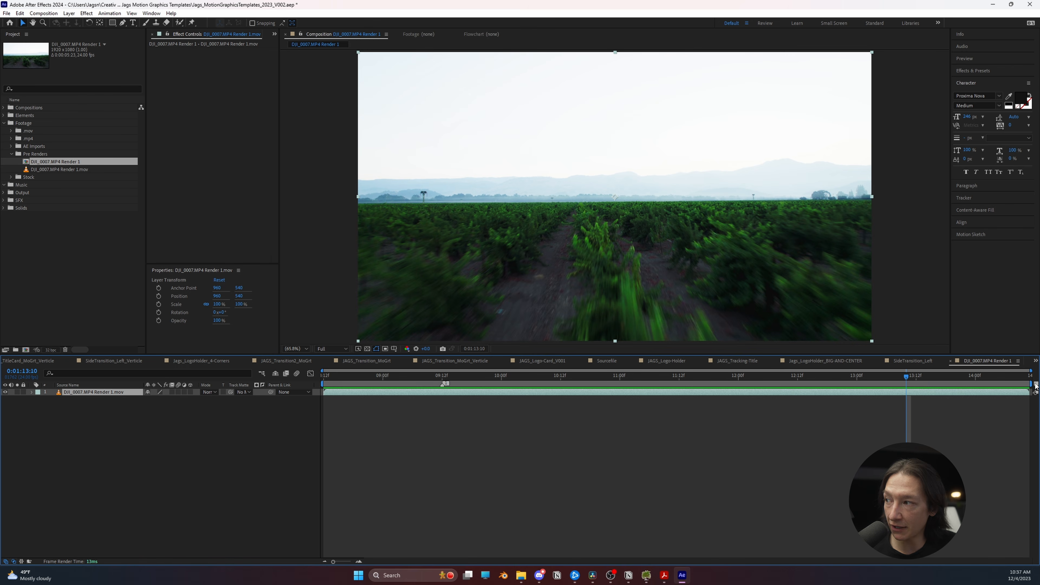
left_click_drag(1036, 385, 907, 384)
left_click_drag(488, 373, 444, 402)
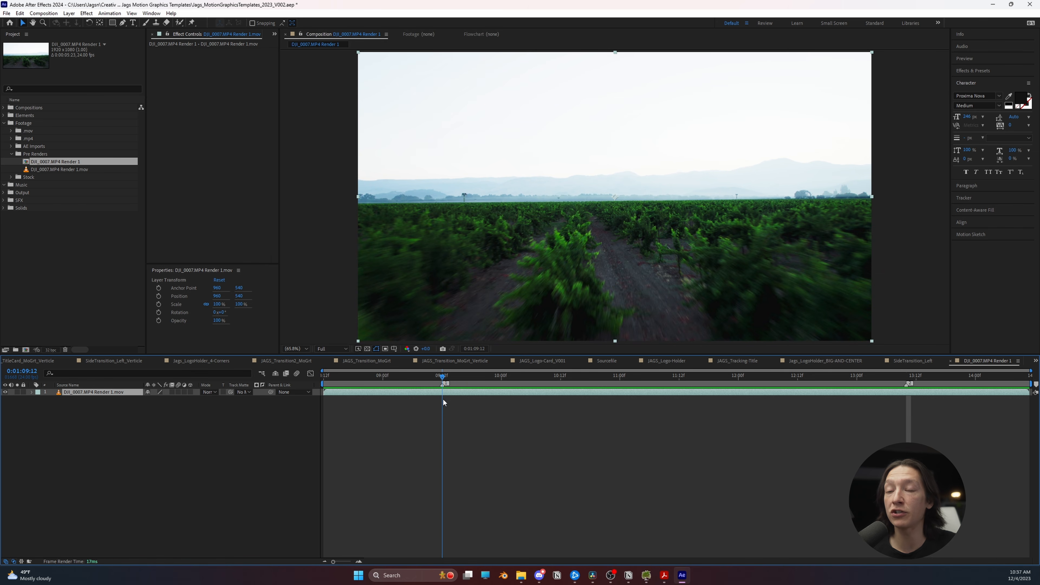
left_click(500, 431)
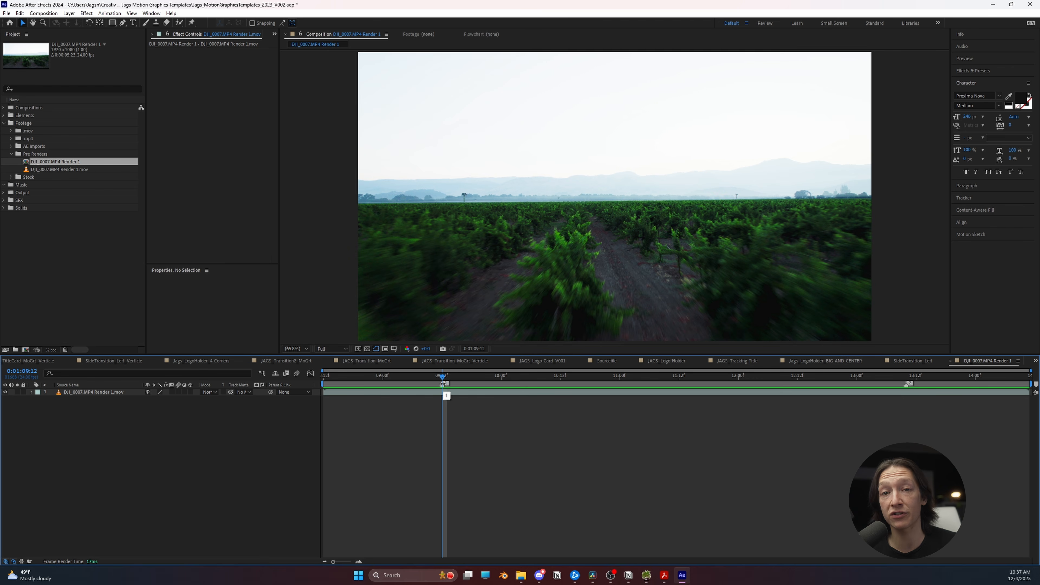
Step: Expand the Output folder in the project and open the JAGS_Transition_MoGrt composition
left_click(4, 193)
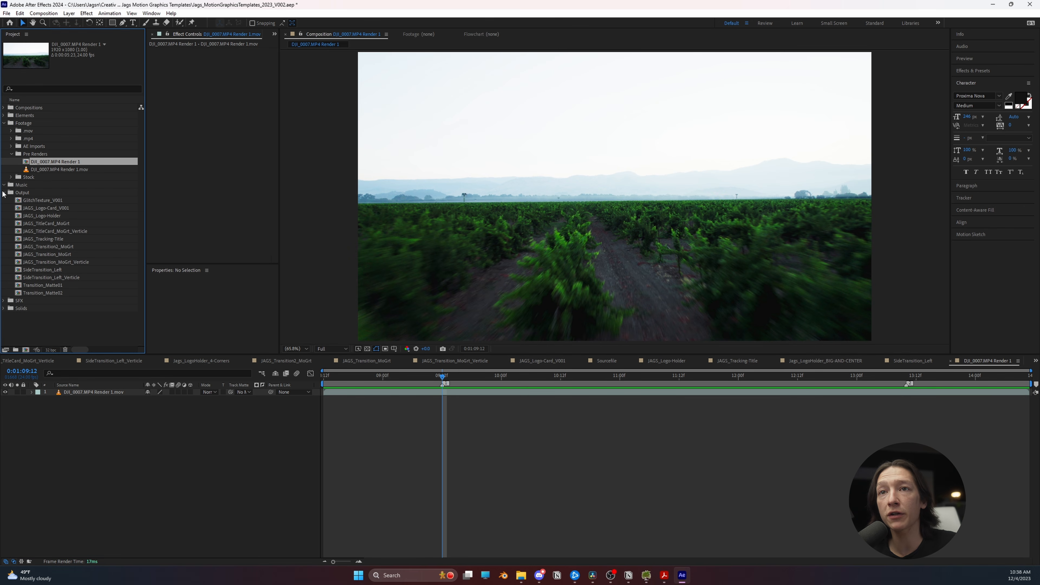
double_click(21, 224)
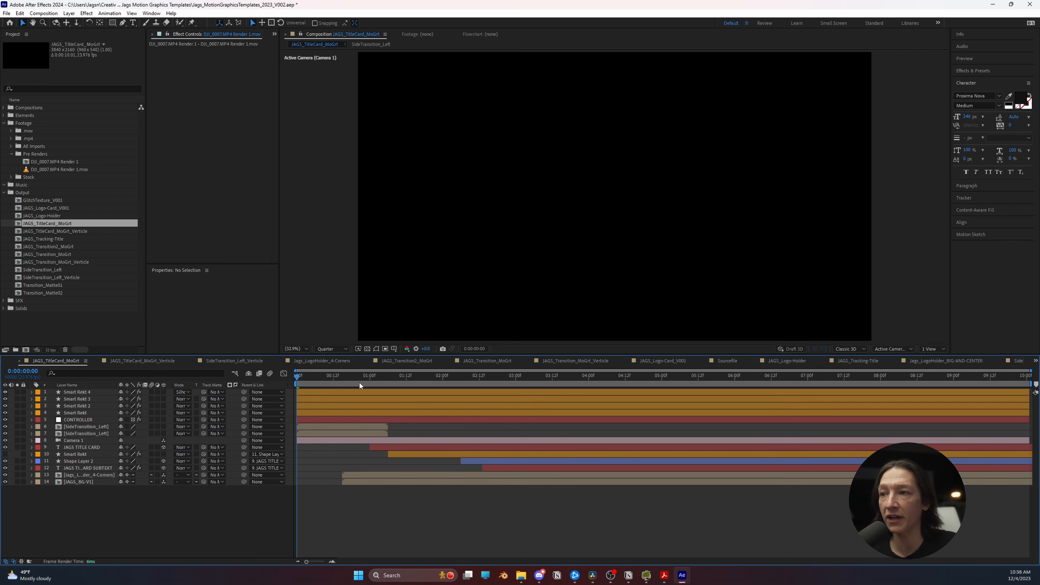
double_click(21, 254)
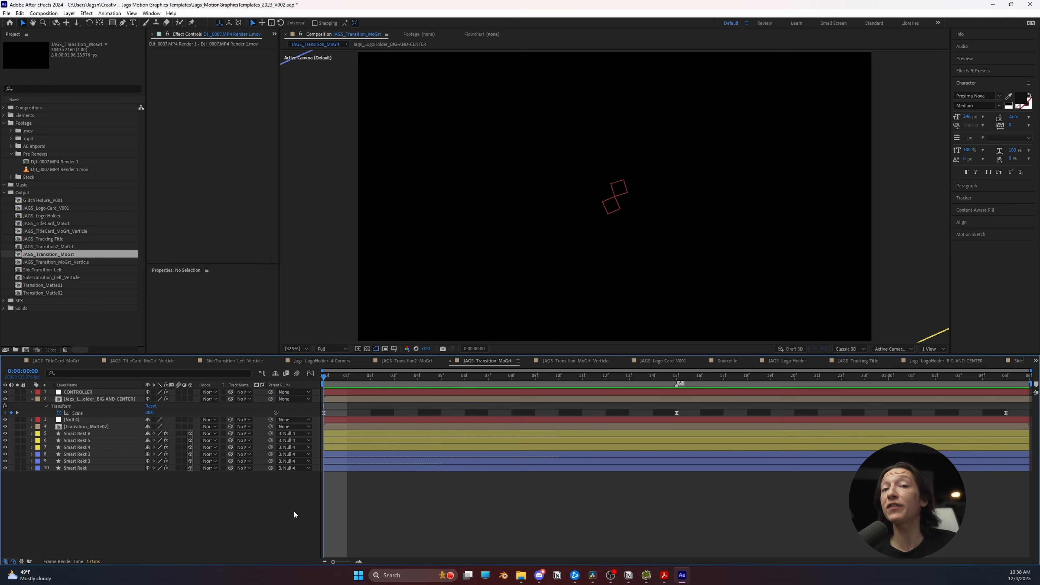
Step: Play back the transition animation from the start and scrub through its opening frames
key("space")
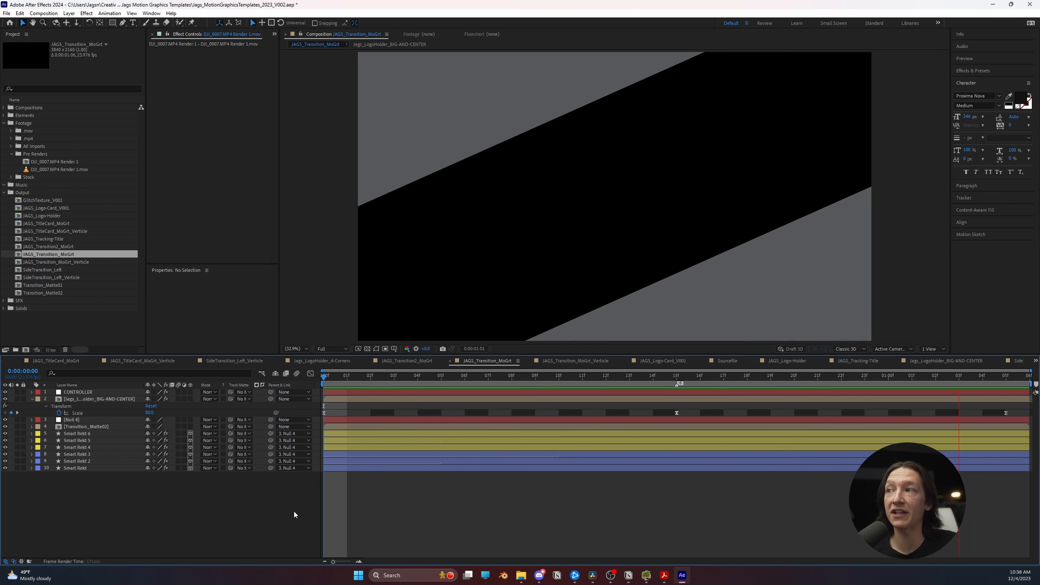
key("space")
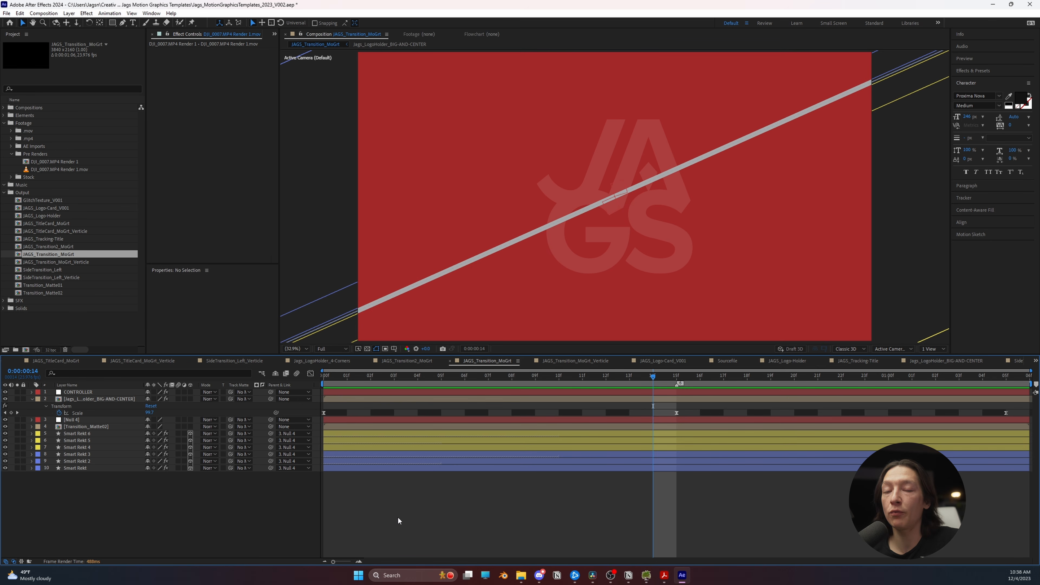
key("Home")
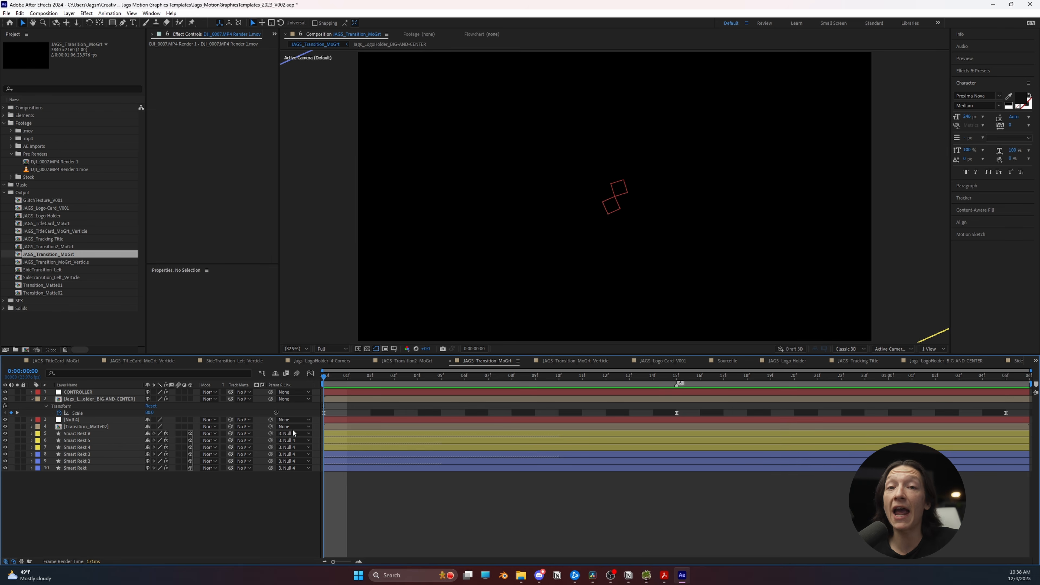
key("space")
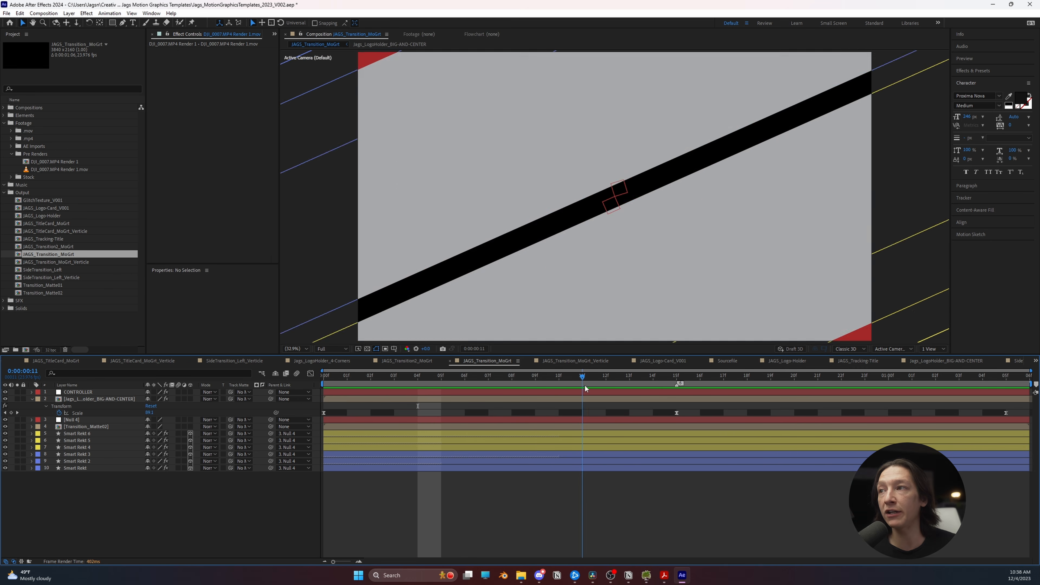
left_click(508, 378)
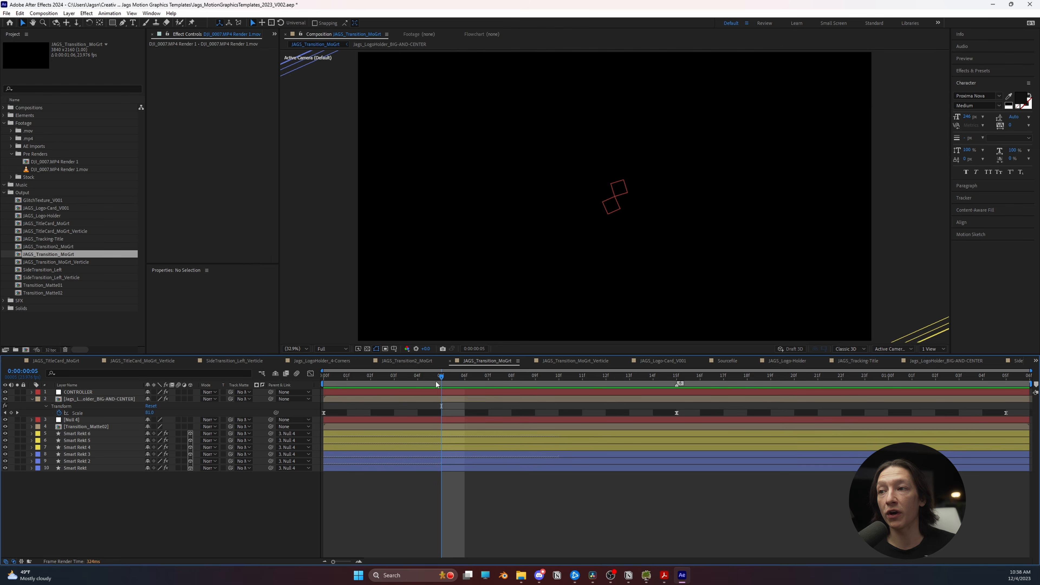
left_click_drag(551, 391, 394, 373)
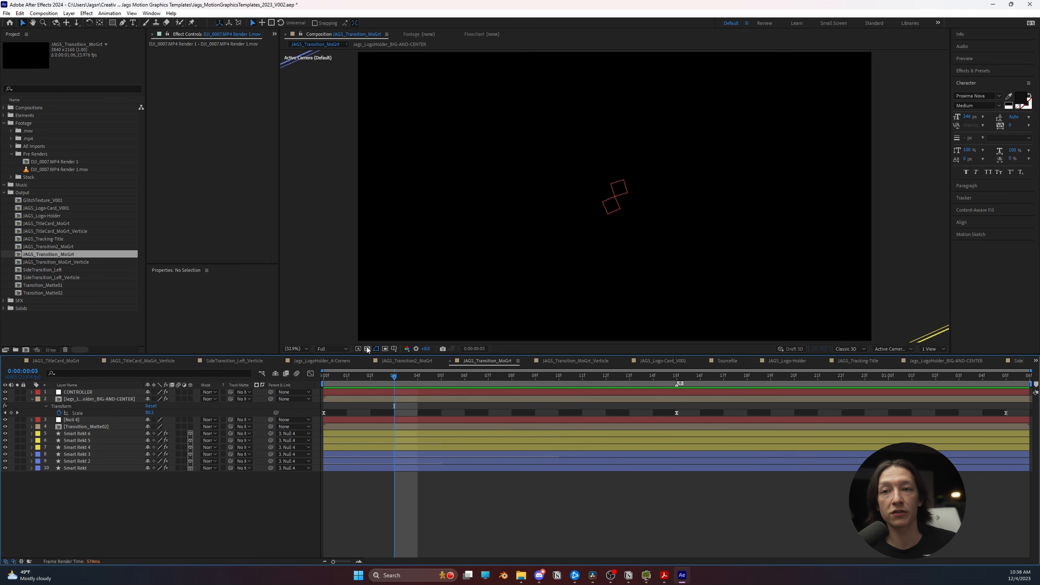
Step: Check the transition's transparent areas at 0:00:00:07 with the transparency grid, and hide the grid again
left_click(368, 349)
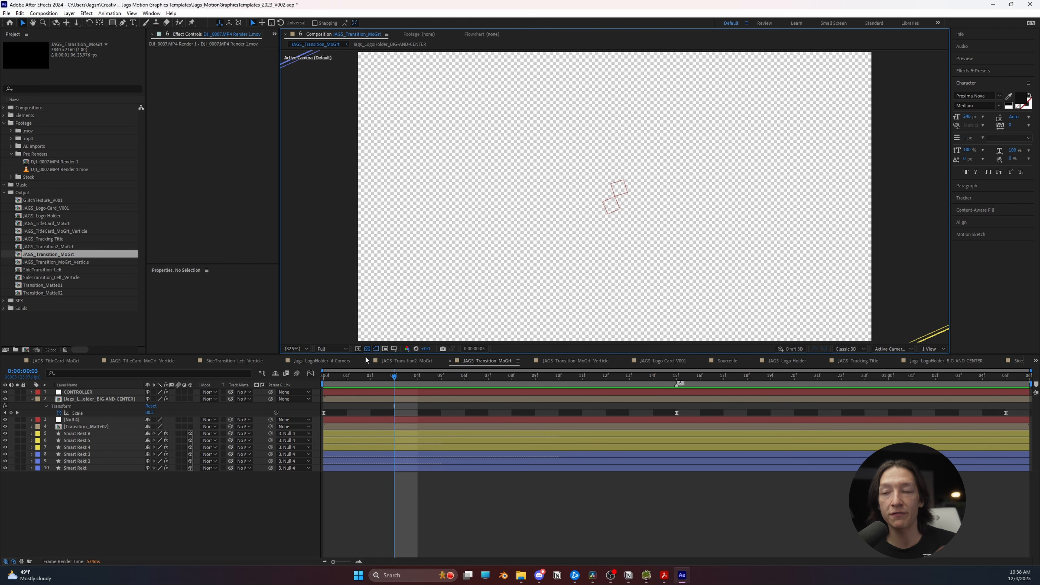
left_click_drag(390, 376, 489, 397)
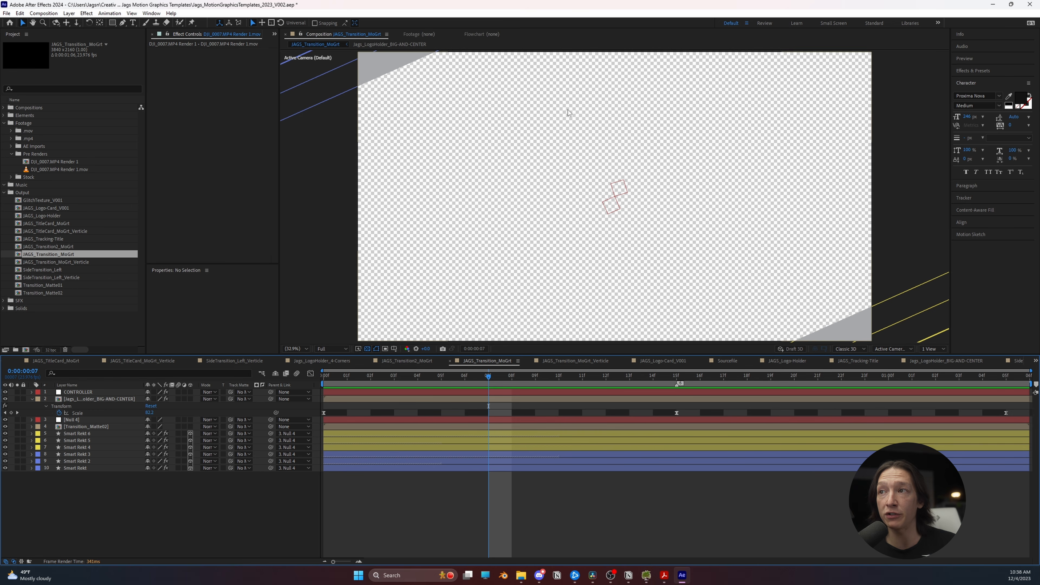
left_click(367, 349)
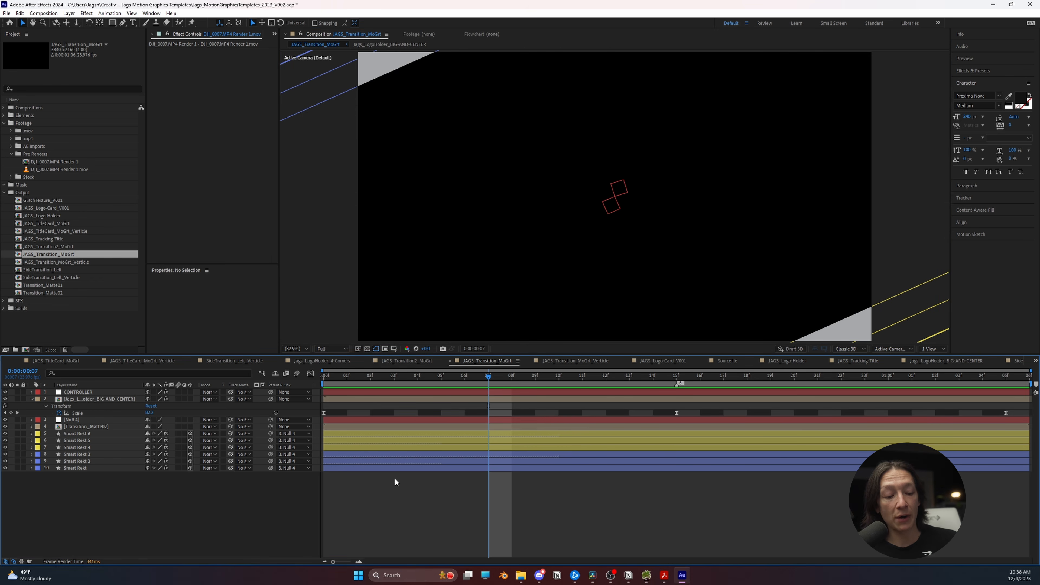
Step: Add JAGS_Transition_MoGrt to the render queue and clear all the older render items from the queue
key("ctrl+m")
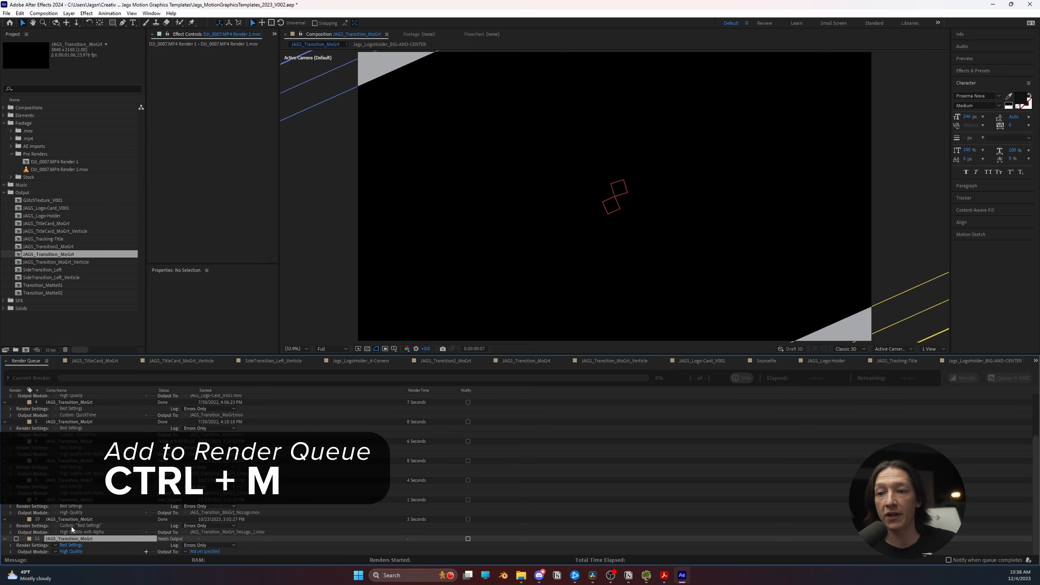
scroll(76, 433, "up", 3)
left_click(74, 398, "shift")
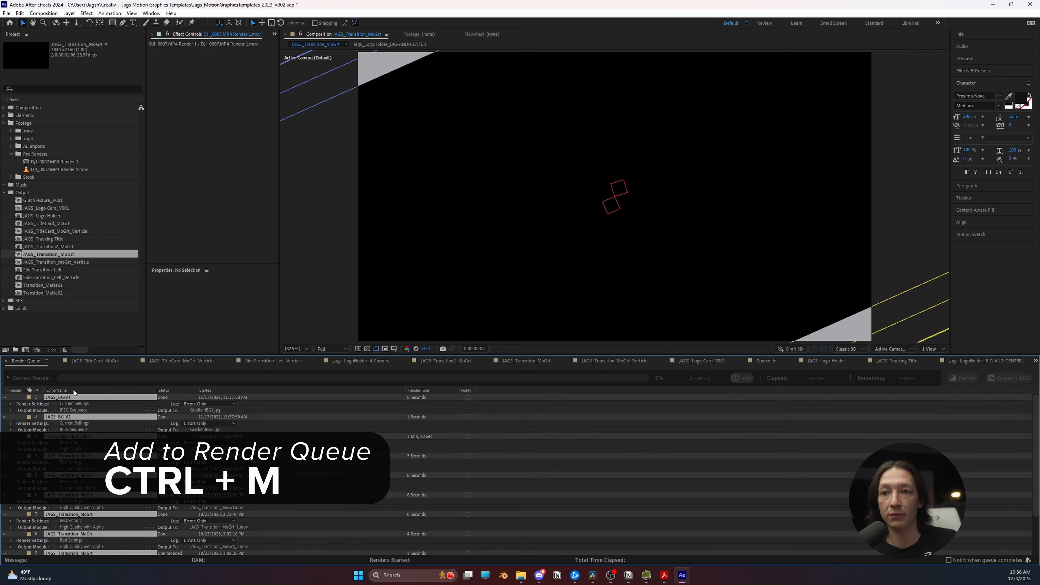
key("Delete")
left_click(77, 398)
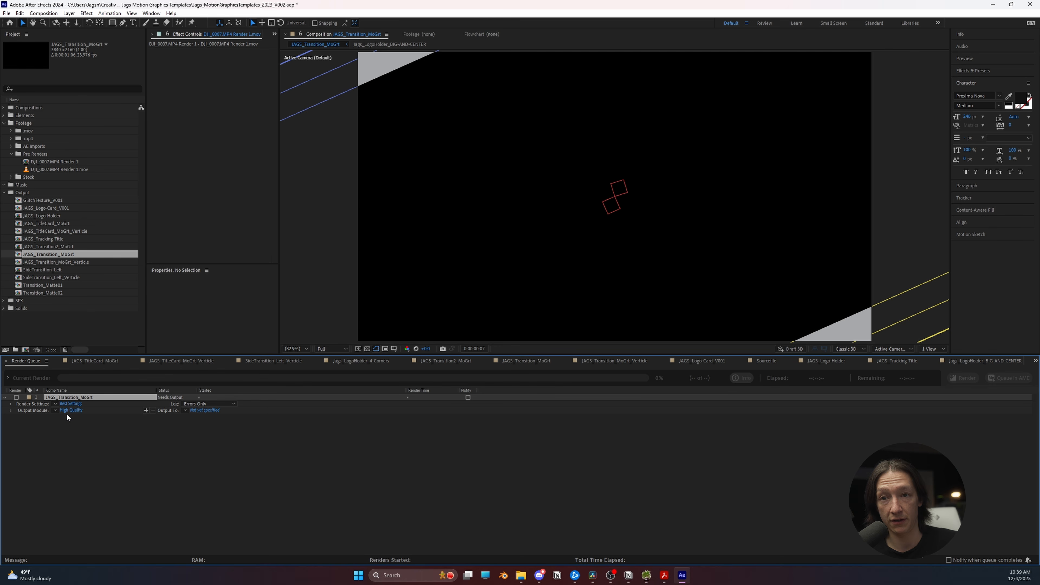
Step: Open the output module settings of JAGS_Transition_MoGrt, keep the QuickTime format and check the channel options
left_click(74, 411)
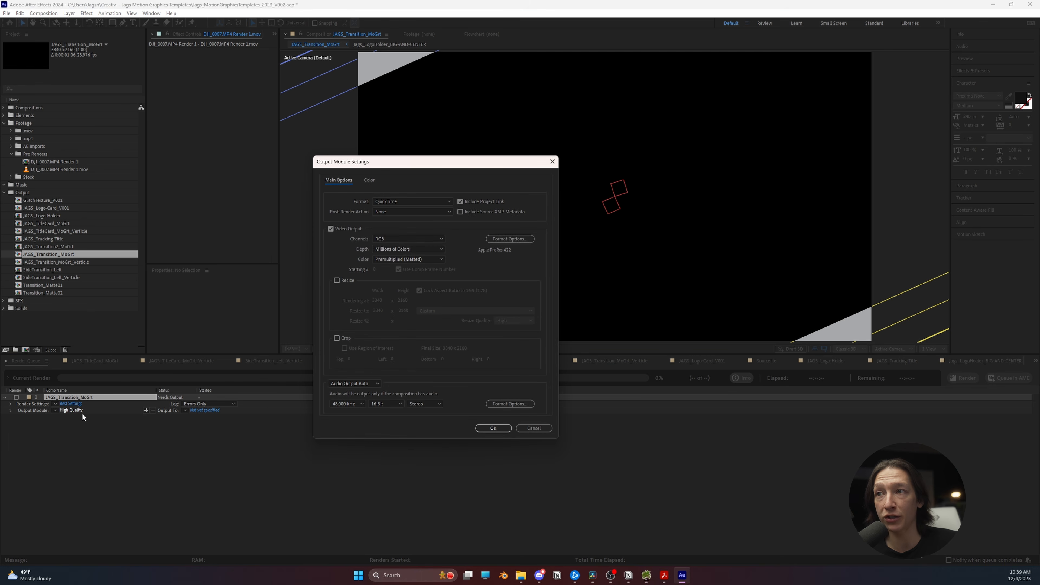
left_click(394, 203)
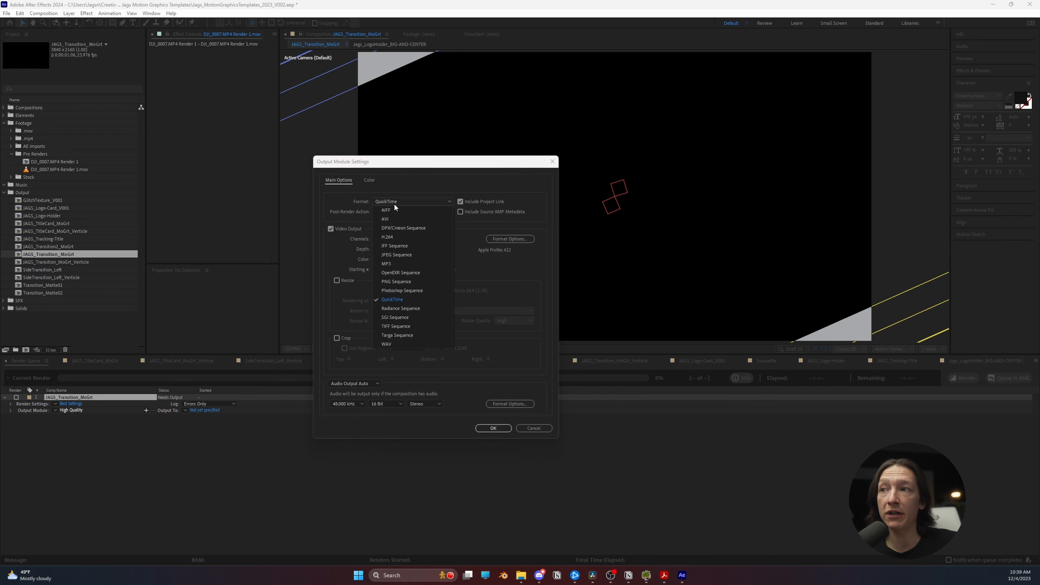
left_click(394, 203)
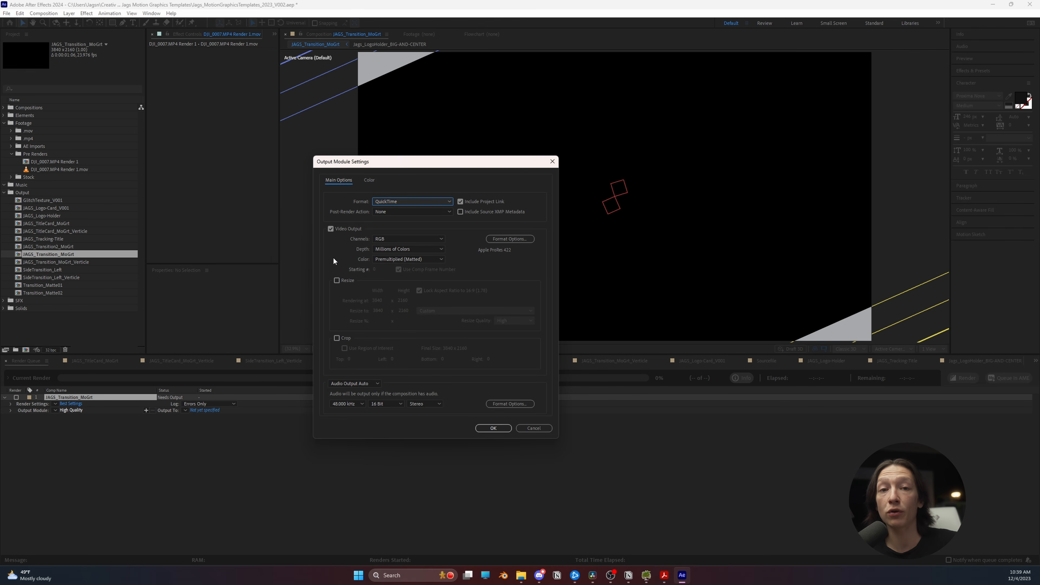
left_click(387, 240)
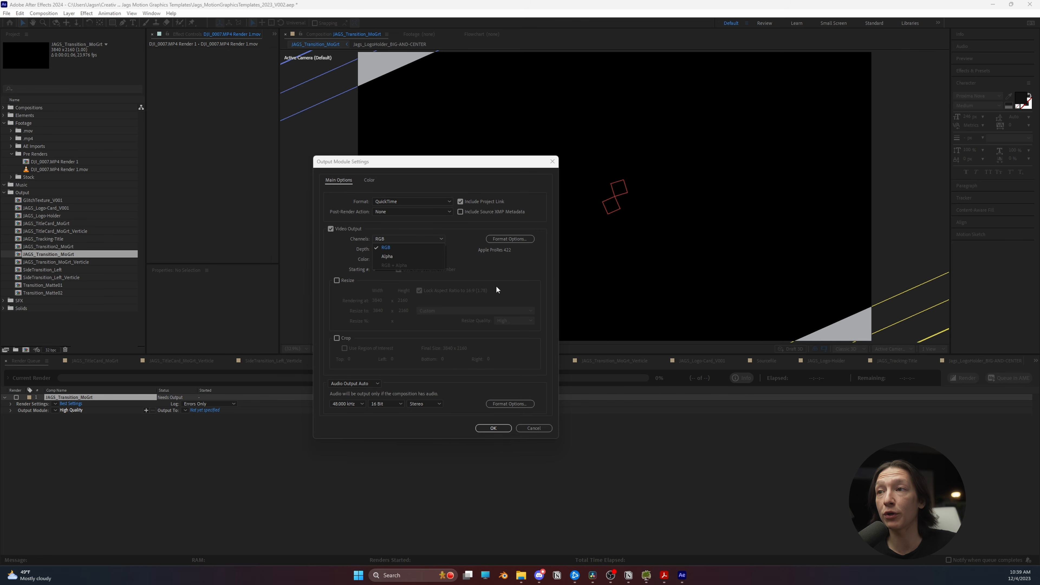
left_click(463, 266)
Step: Set the QuickTime video codec to Animation and the output channels to RGB + Alpha
left_click(504, 238)
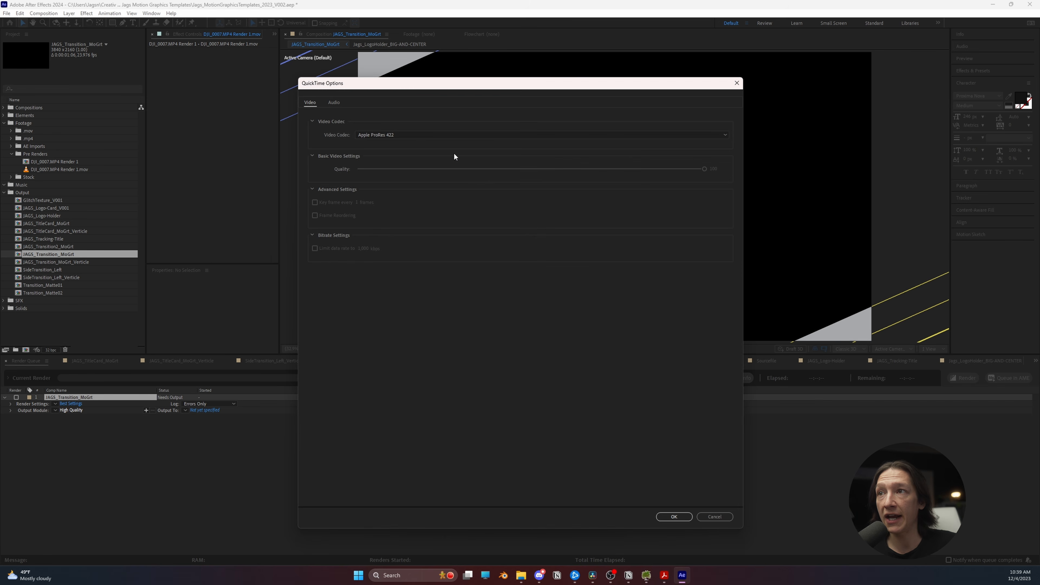
left_click(418, 138)
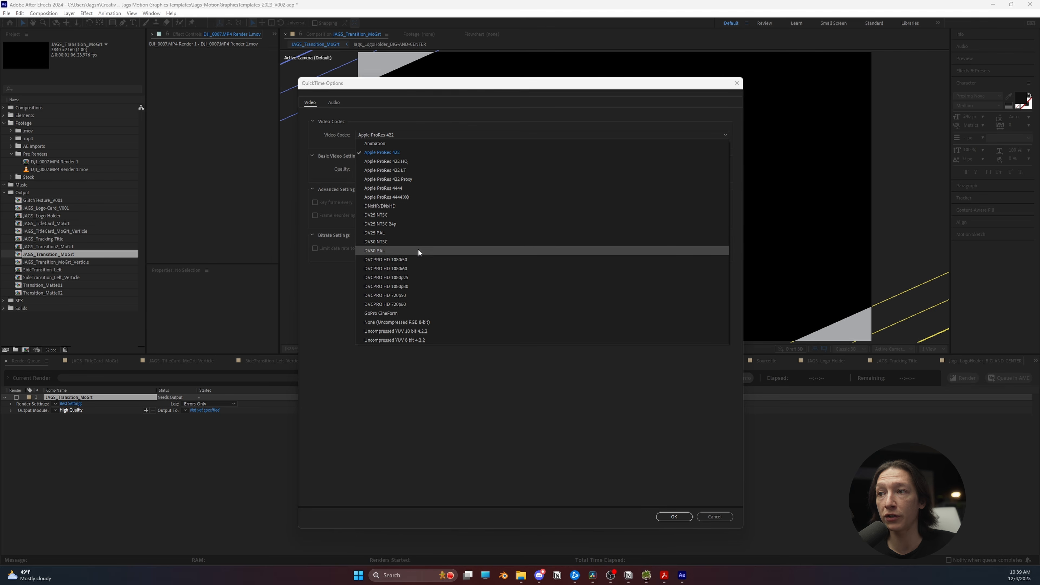
left_click(396, 144)
left_click(389, 138)
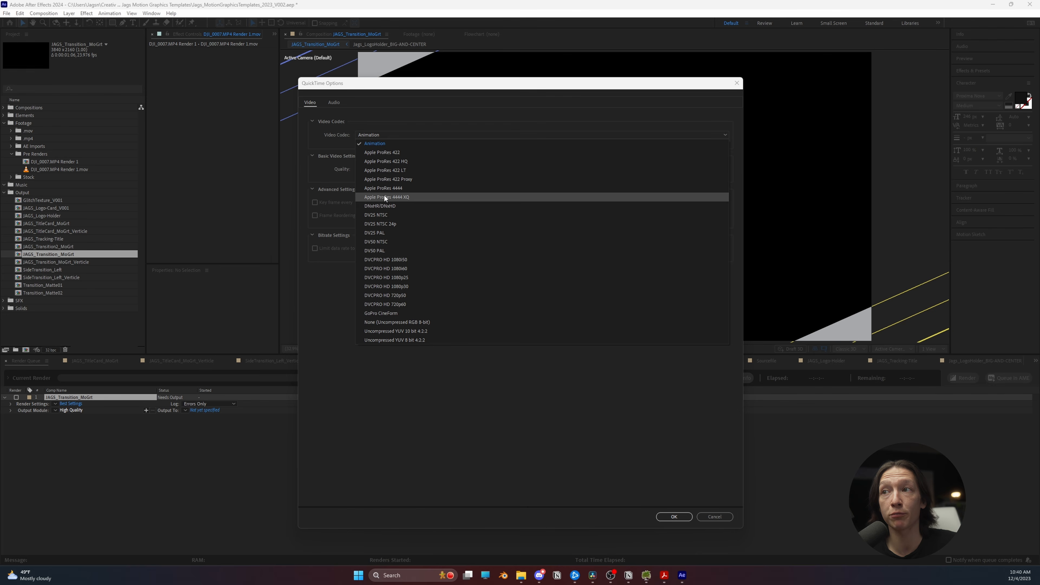
left_click(387, 145)
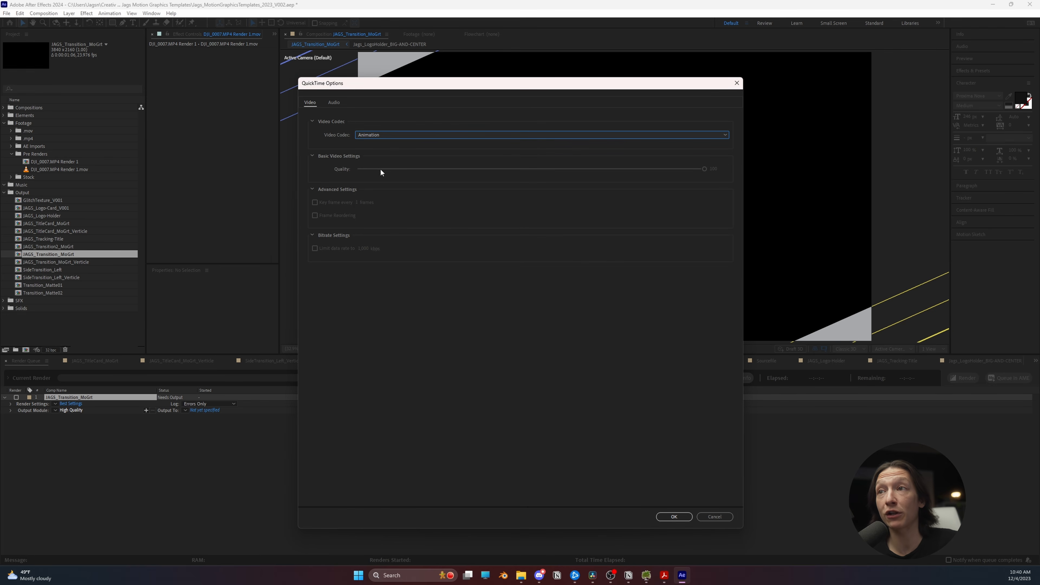
left_click(674, 516)
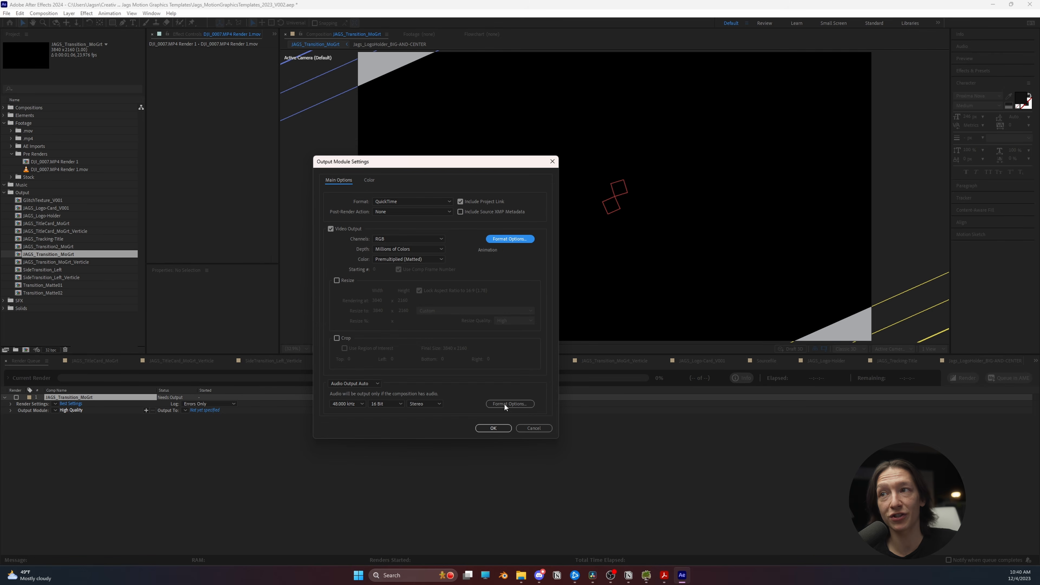
left_click(395, 239)
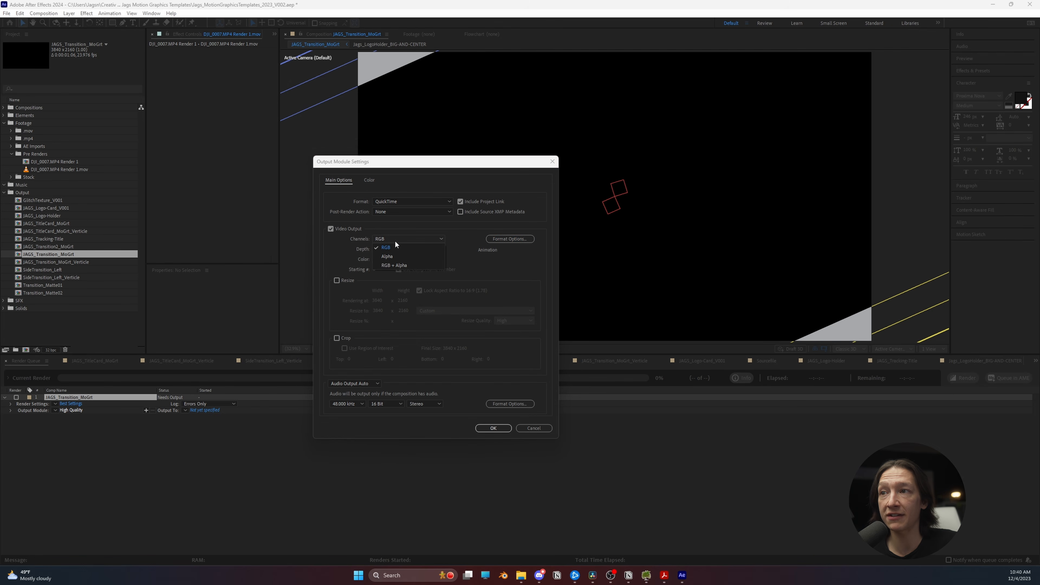
left_click(388, 266)
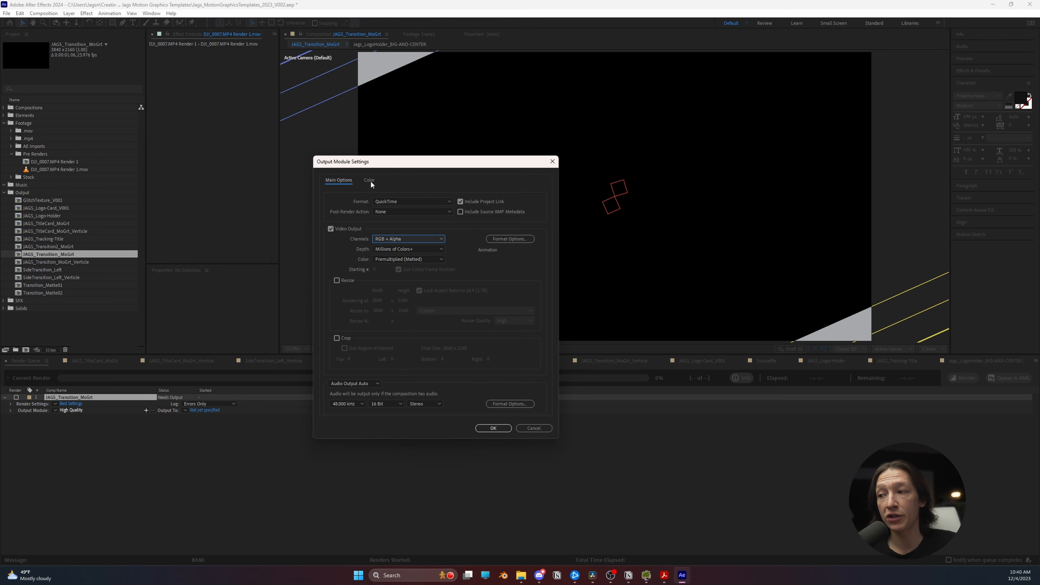
Step: Switch to DaVinci Resolve and check the color management section of the project settings
left_click(593, 576)
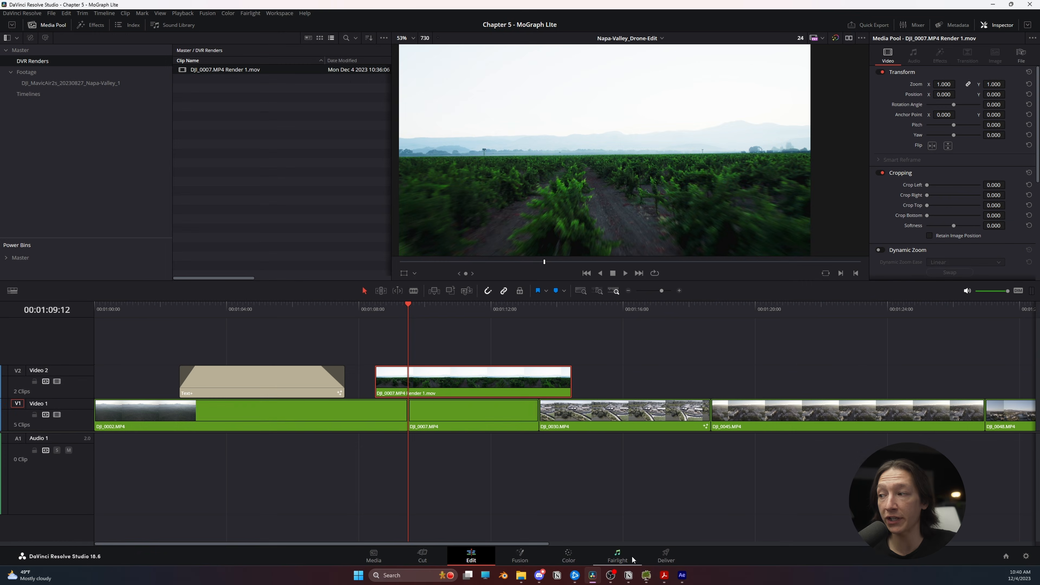
left_click(1026, 557)
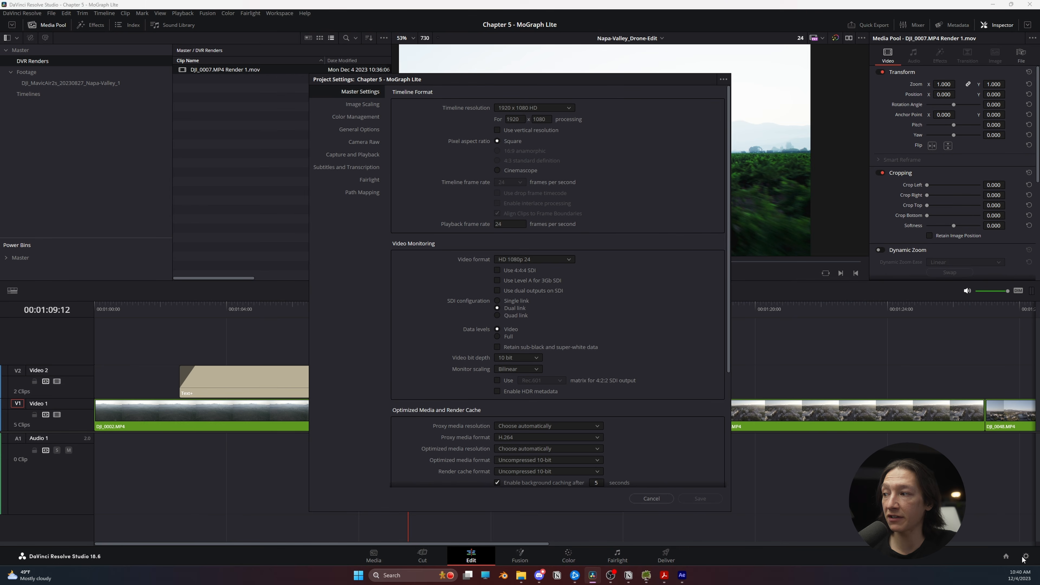
left_click(350, 122)
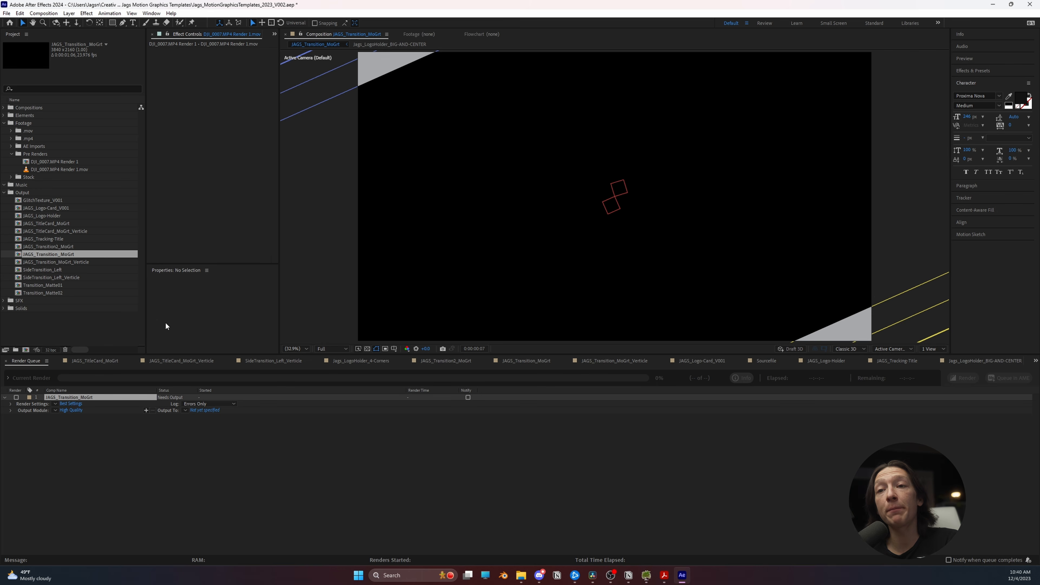
Step: Inspect the color settings of the render item's output module in After Effects and close them without changes
left_click(71, 410)
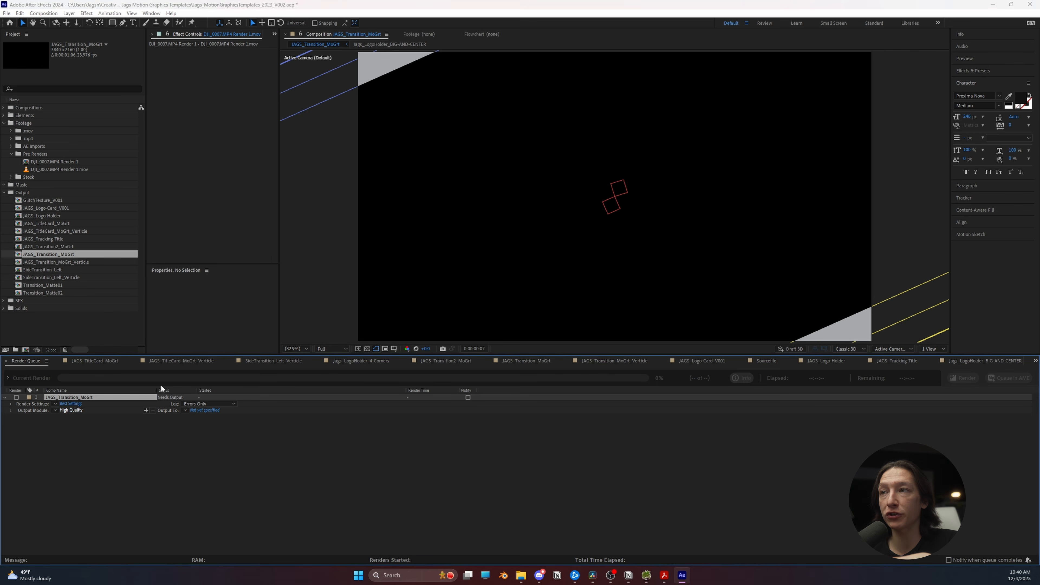
left_click(369, 181)
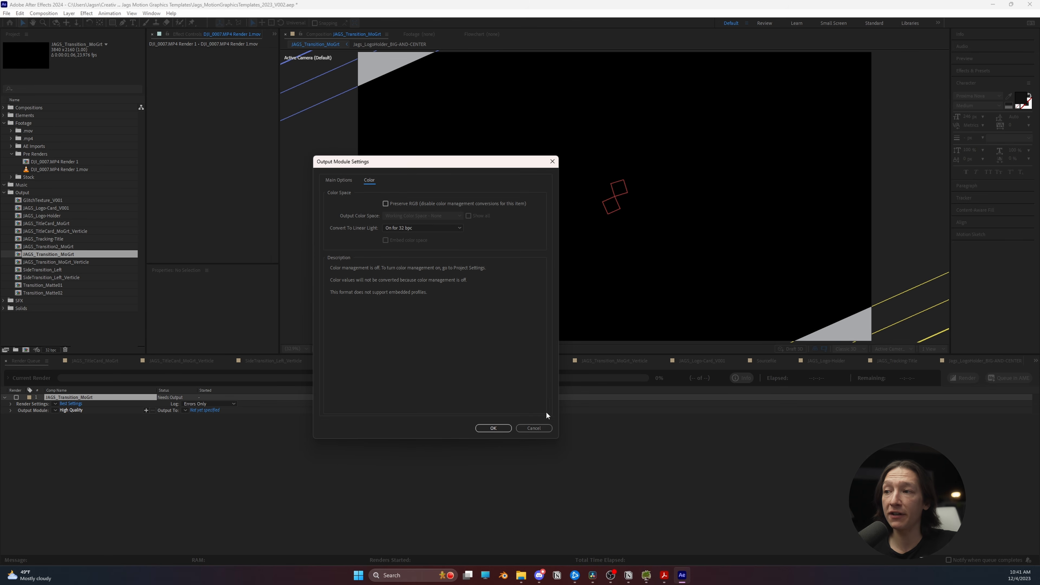
left_click(534, 428)
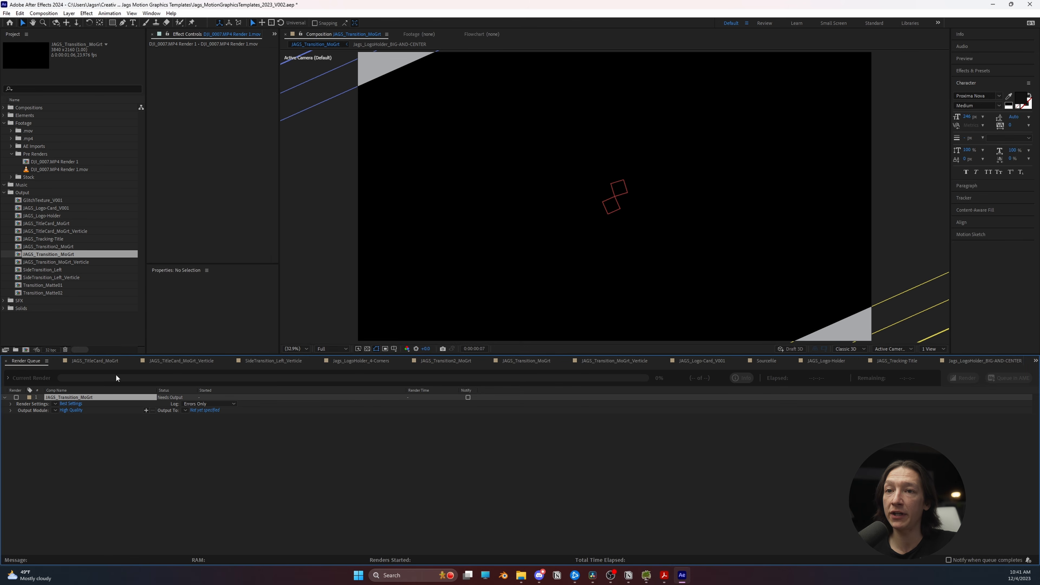
Step: Set the project's working color space to Rec.709 Gamma 2.4 in the project's color settings
left_click(51, 350)
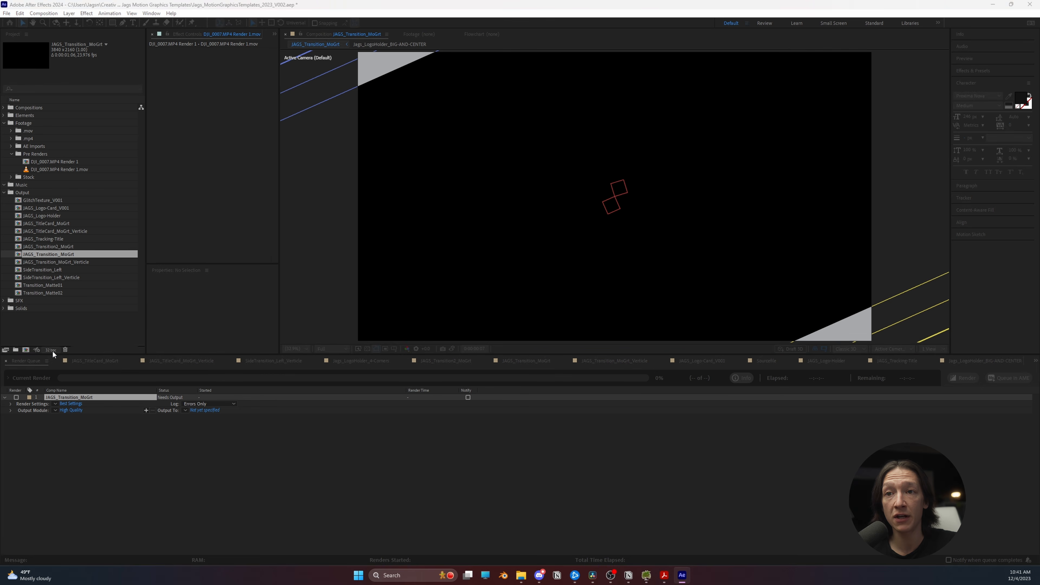
left_click_drag(277, 134, 357, 116)
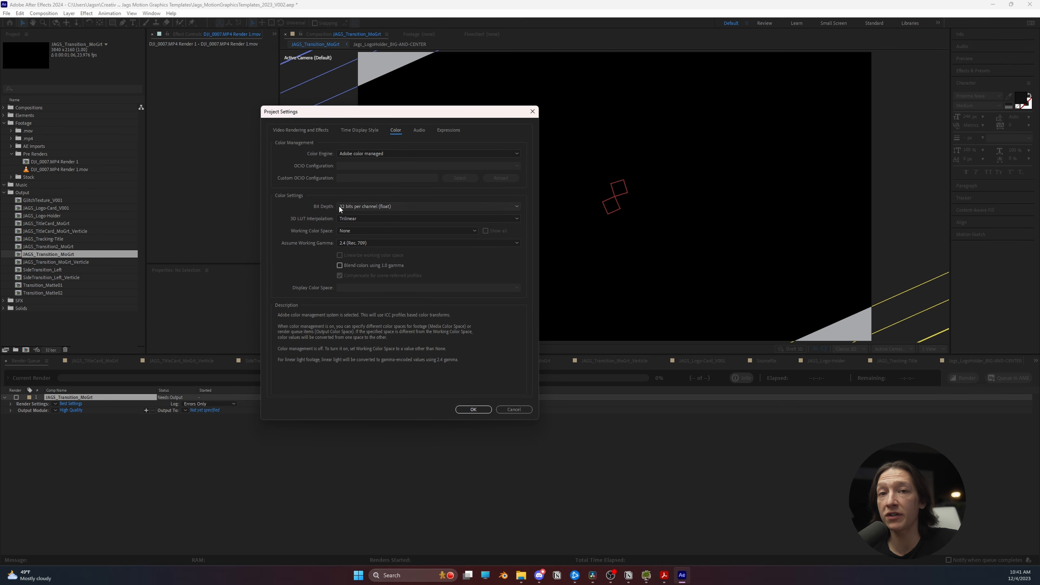
left_click(353, 232)
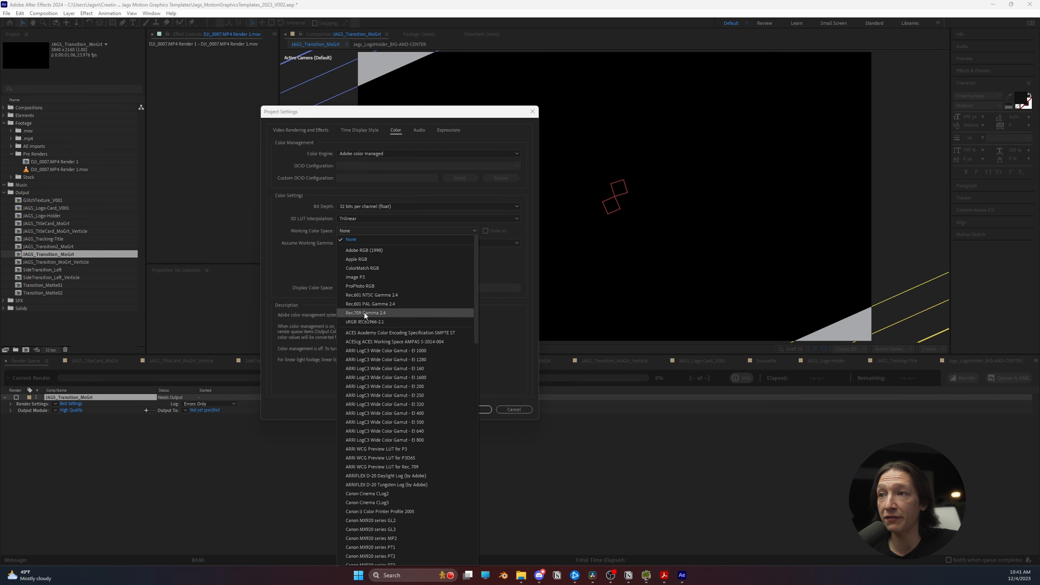
left_click(359, 313)
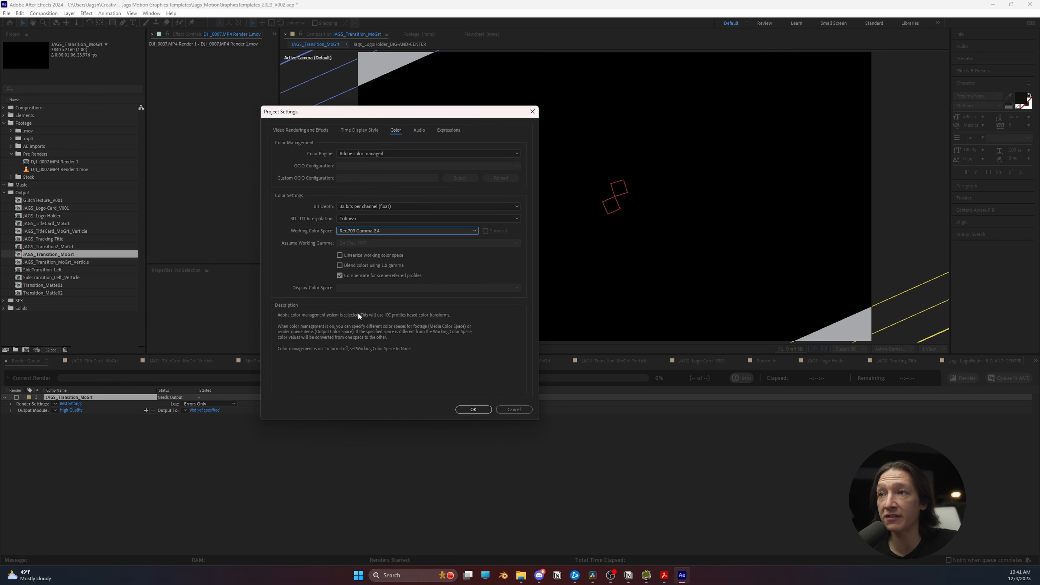
left_click(473, 409)
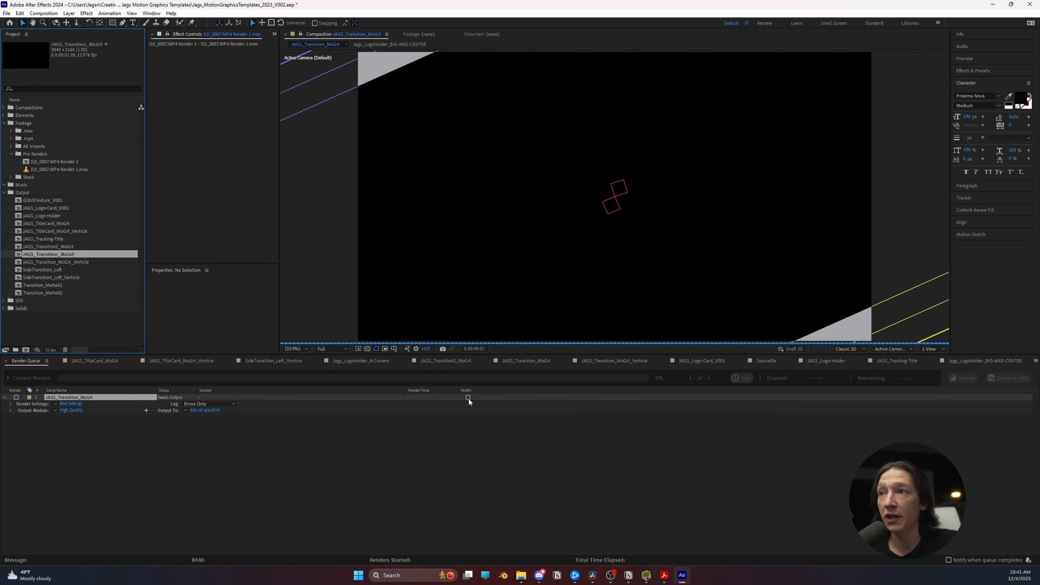
Step: Scrub the JAGS_Transition_MoGrt composition to 0:00:00:13 and recheck the project's working color space without changing it
left_click(322, 48)
left_click_drag(490, 377, 709, 393)
left_click(528, 381)
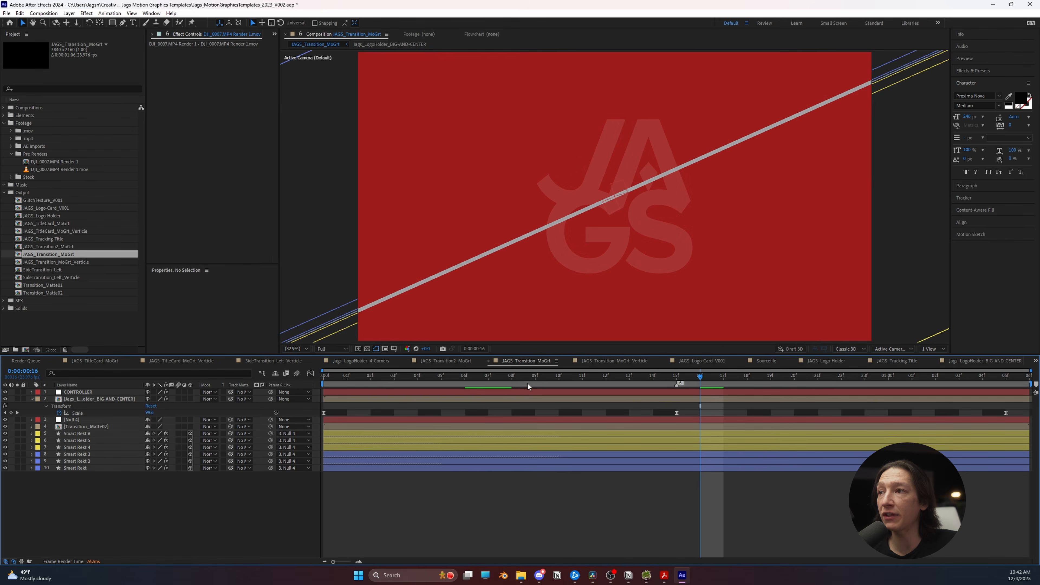
left_click_drag(506, 385, 630, 395)
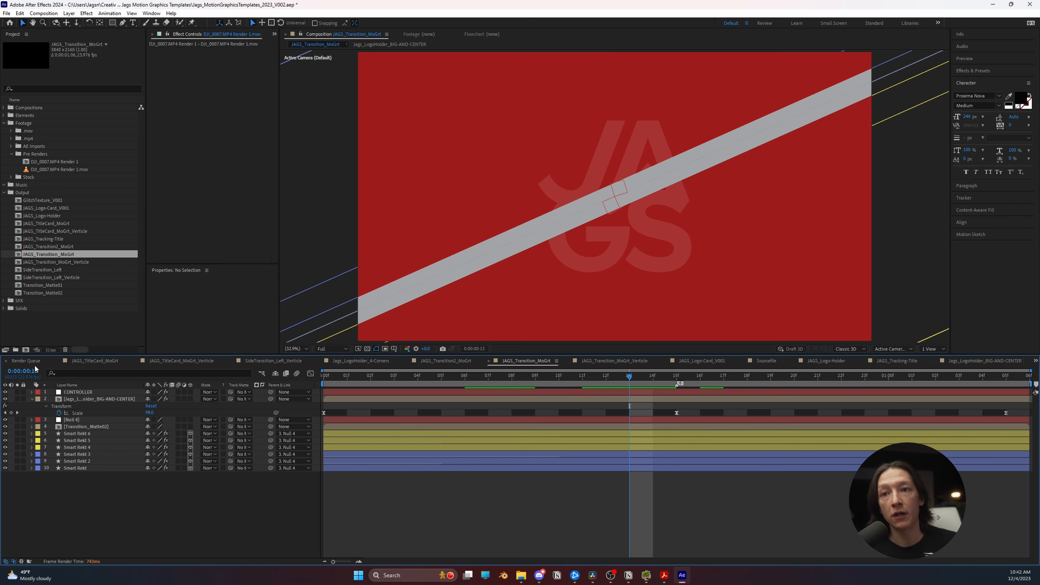
left_click(57, 348)
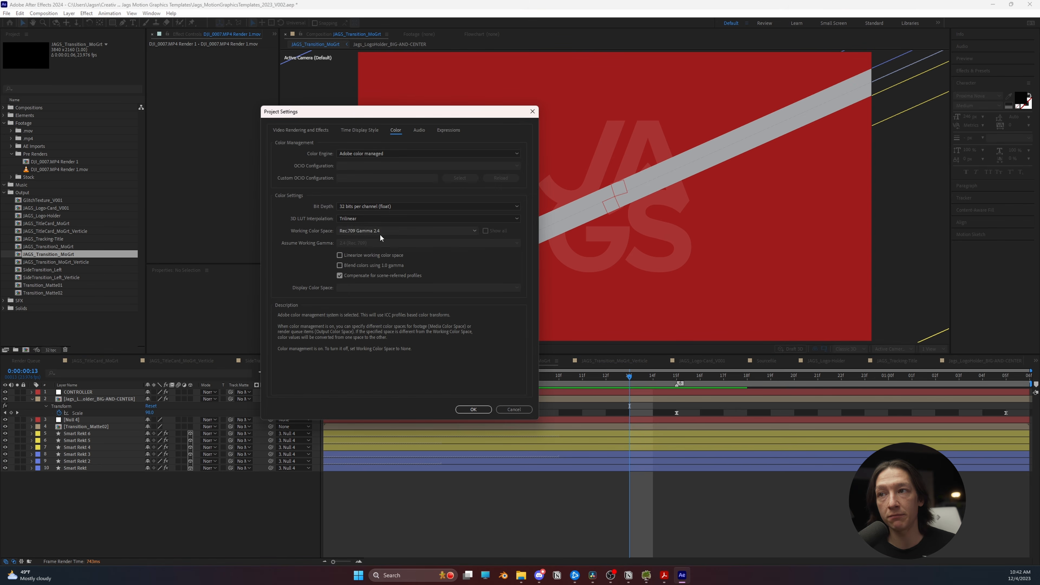
left_click(513, 409)
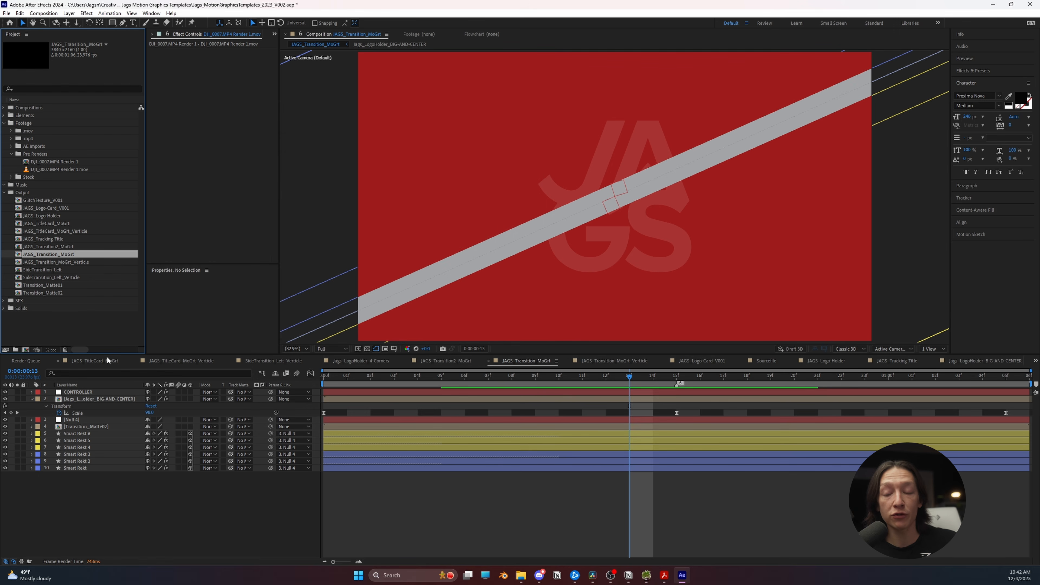
Step: Return to the render queue, delete the duplicate JAGS_Transition_MoGrt entry and select the remaining one
key("ctrl+m")
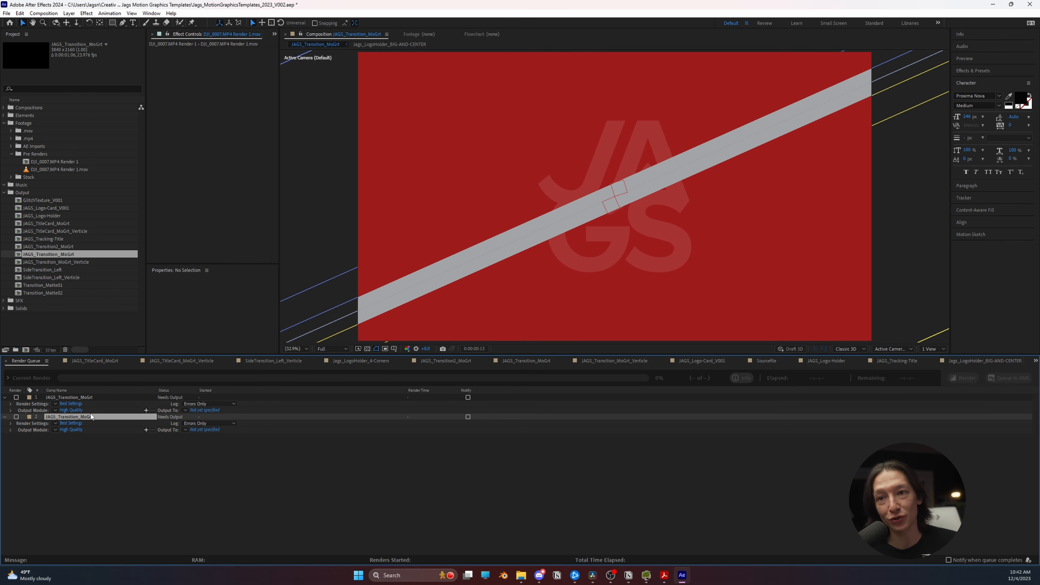
key("Delete")
left_click(73, 398)
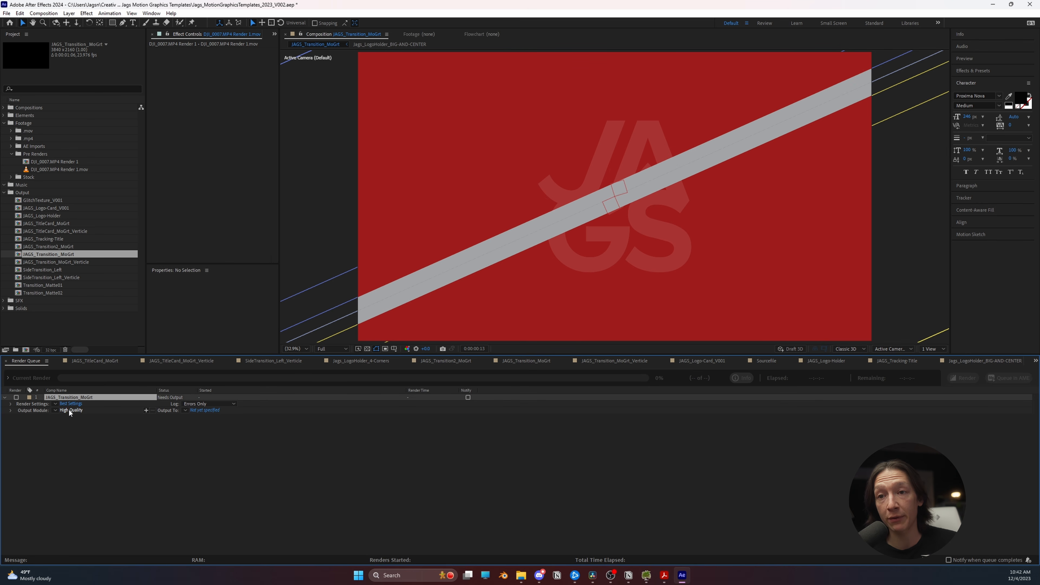
Step: Set the output module's color space to Working Color Space - Rec.709 Gamma 2.4 and apply the settings
left_click(69, 410)
left_click(368, 180)
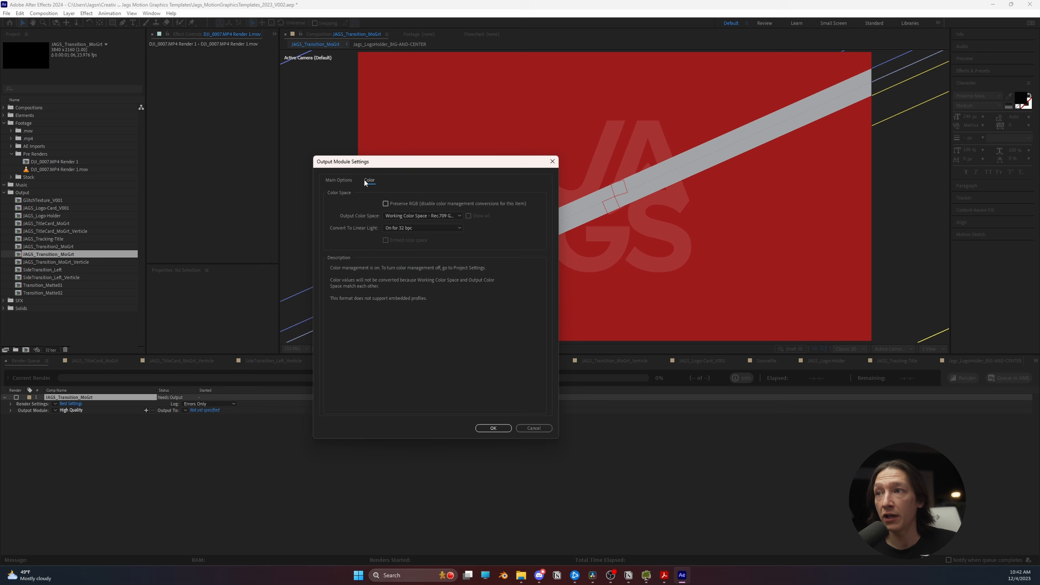
left_click(415, 216)
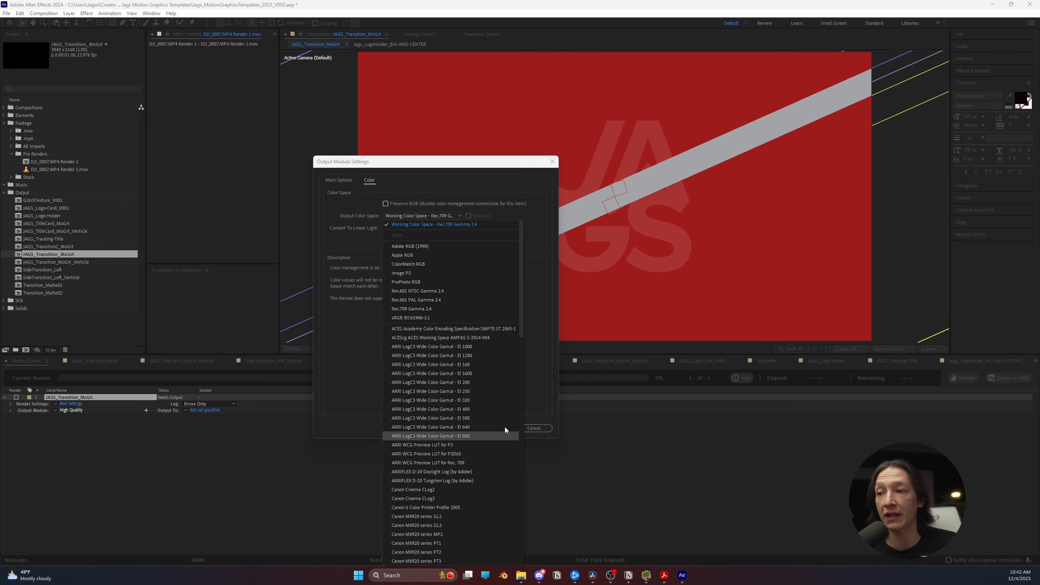
left_click(449, 224)
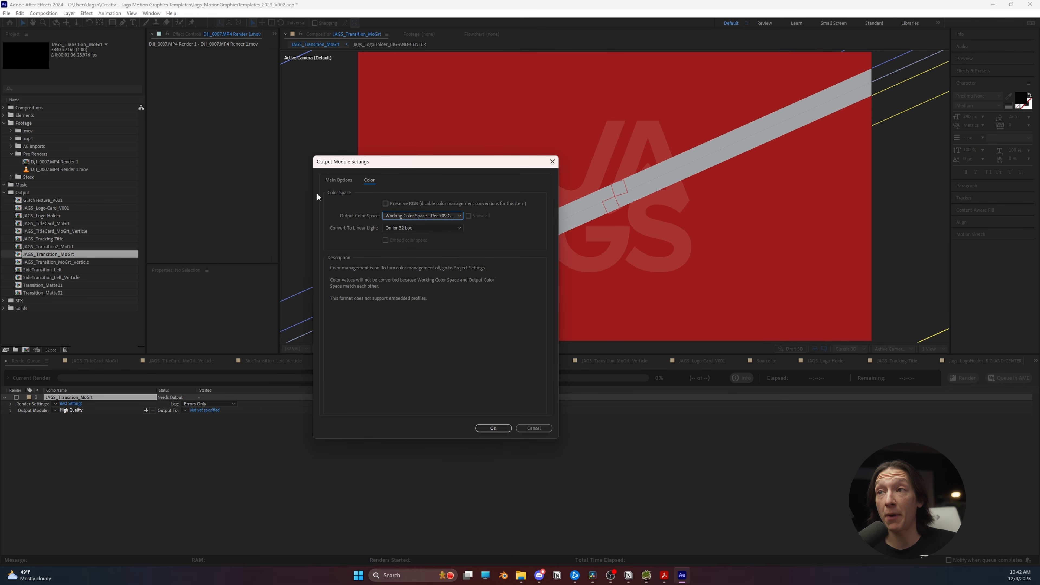
left_click(493, 429)
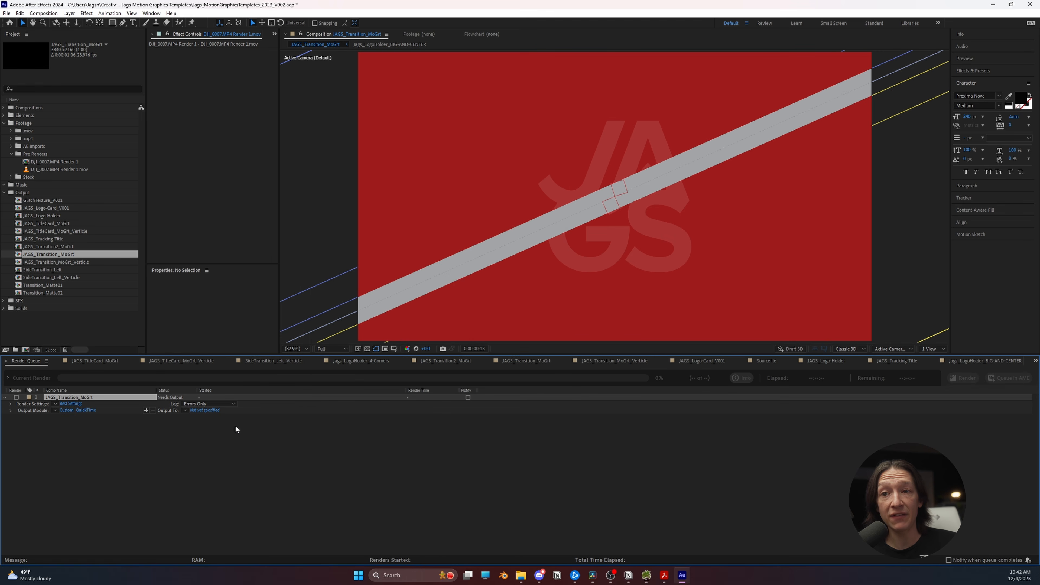
Step: Output the render as JAGS_Transition_MoGrt.mov to SSD_JAGS_3's 2023/Chapter3_Course-Content_2023/003_PRE-RENDERS/AE Renders folder and render the queue
left_click(205, 410)
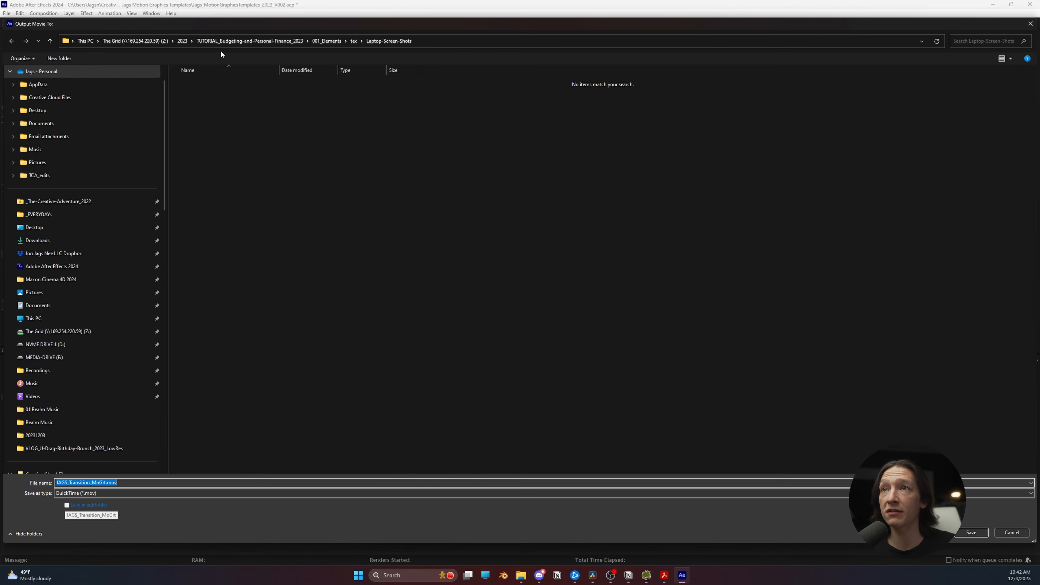
scroll(60, 414, "down", 20)
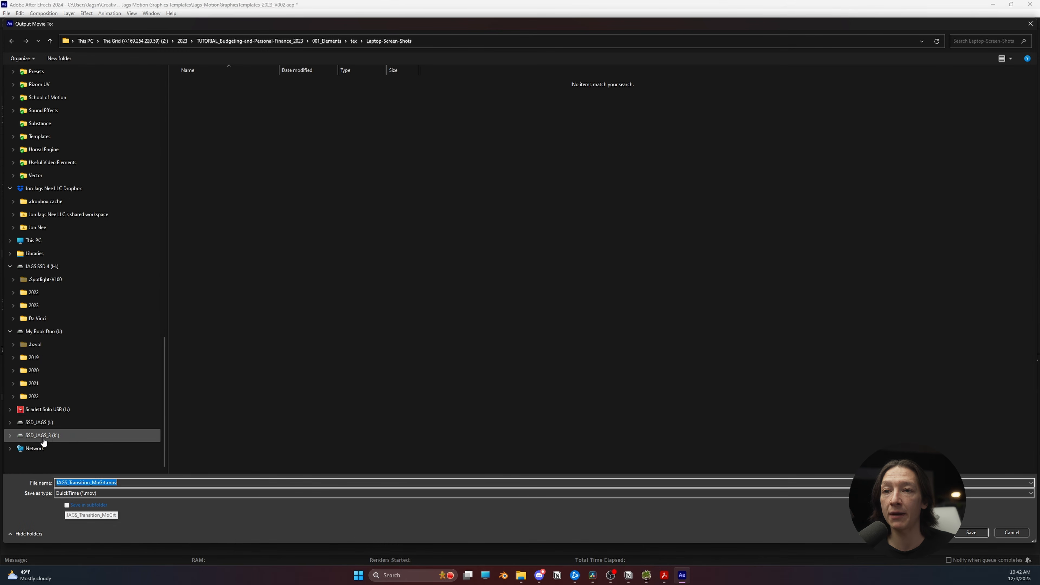
left_click(45, 435)
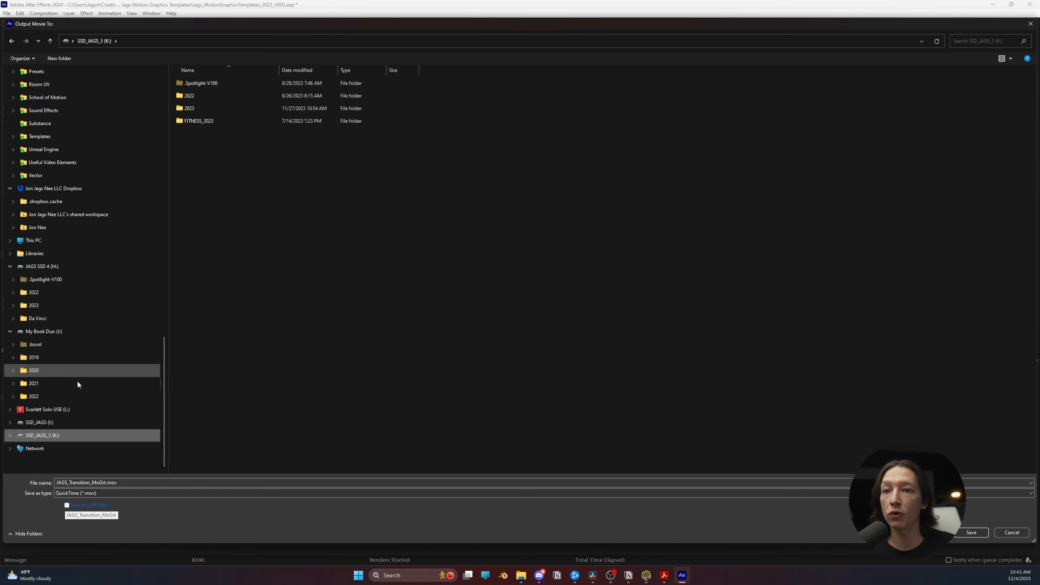
double_click(201, 108)
double_click(206, 83)
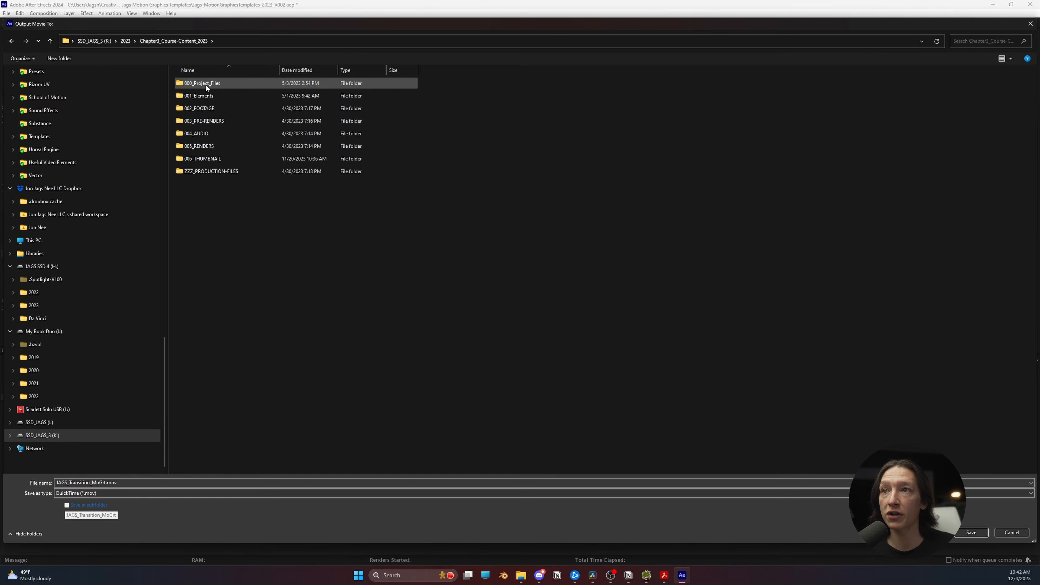
double_click(207, 123)
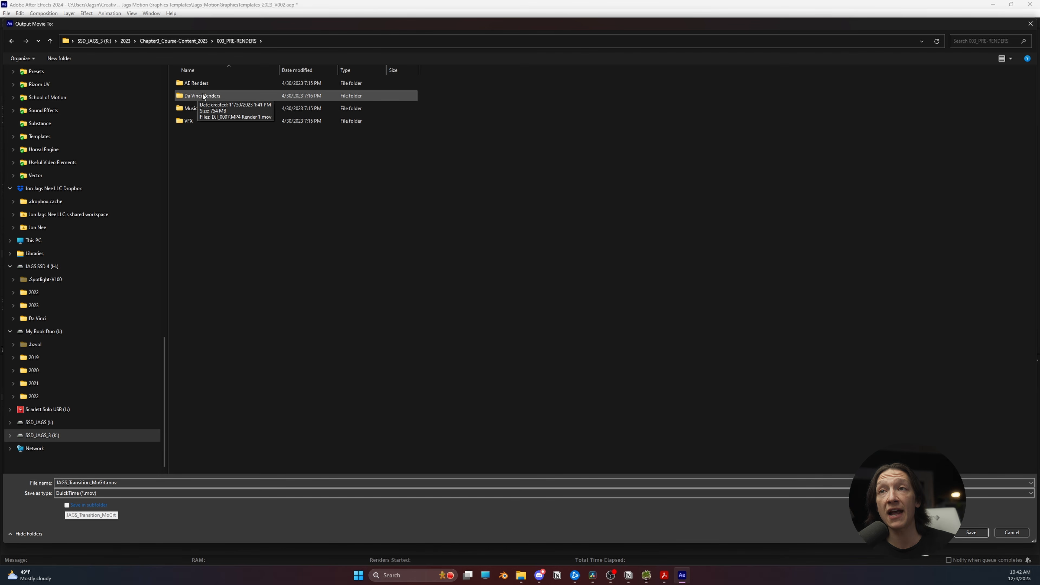
double_click(208, 83)
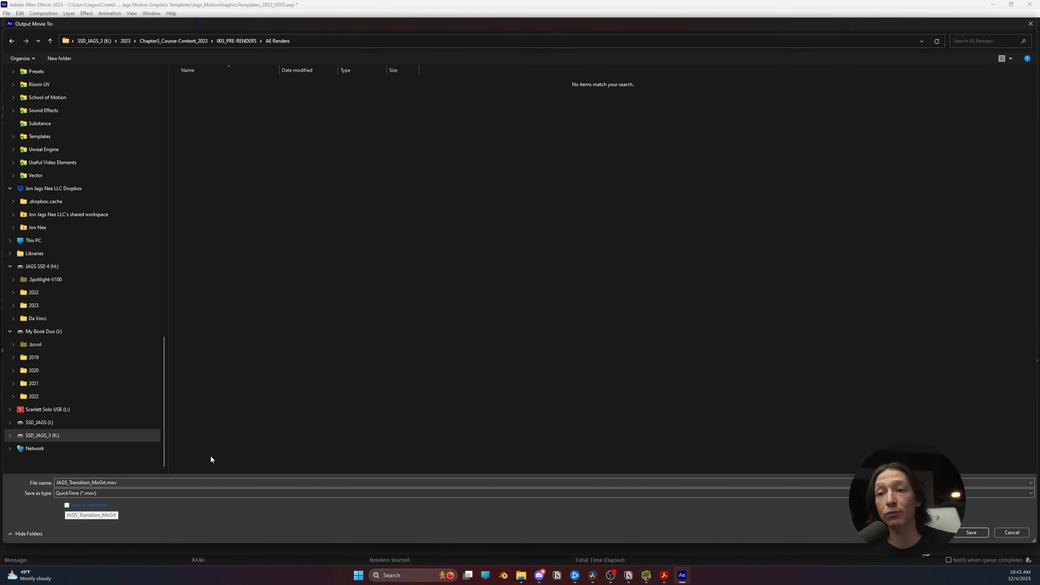
double_click(255, 483)
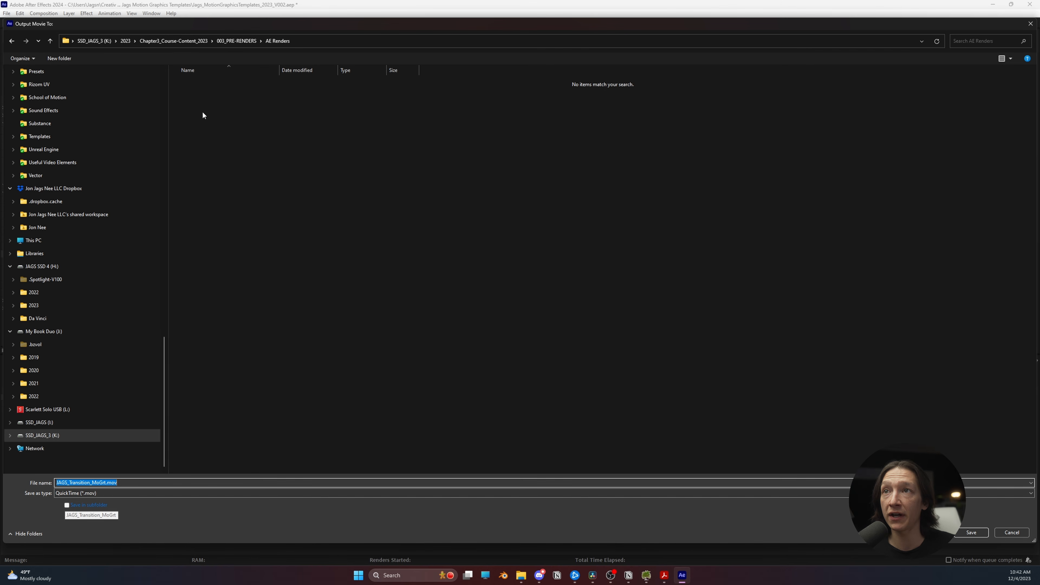
left_click(968, 532)
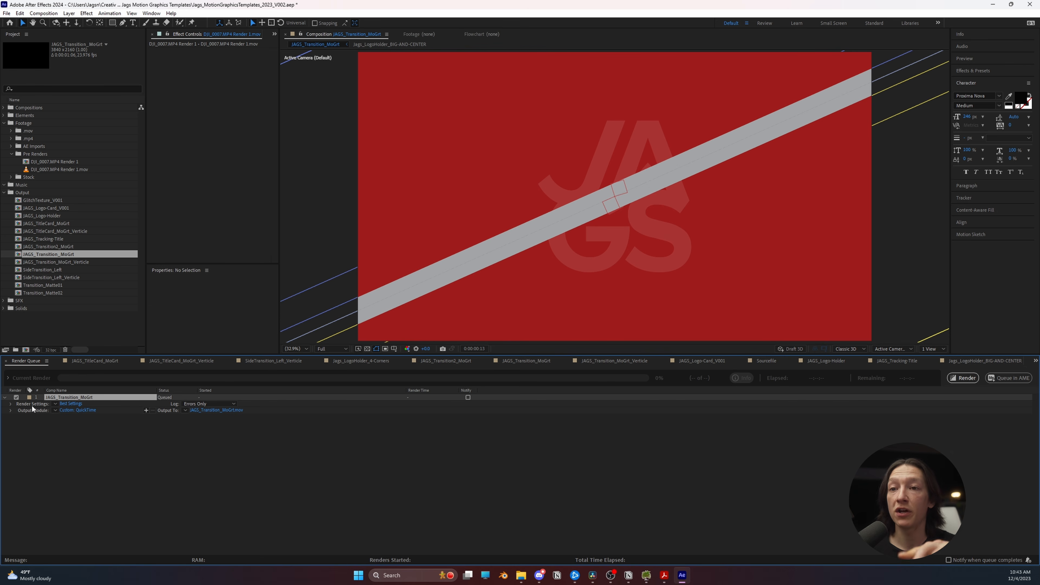
left_click(954, 383)
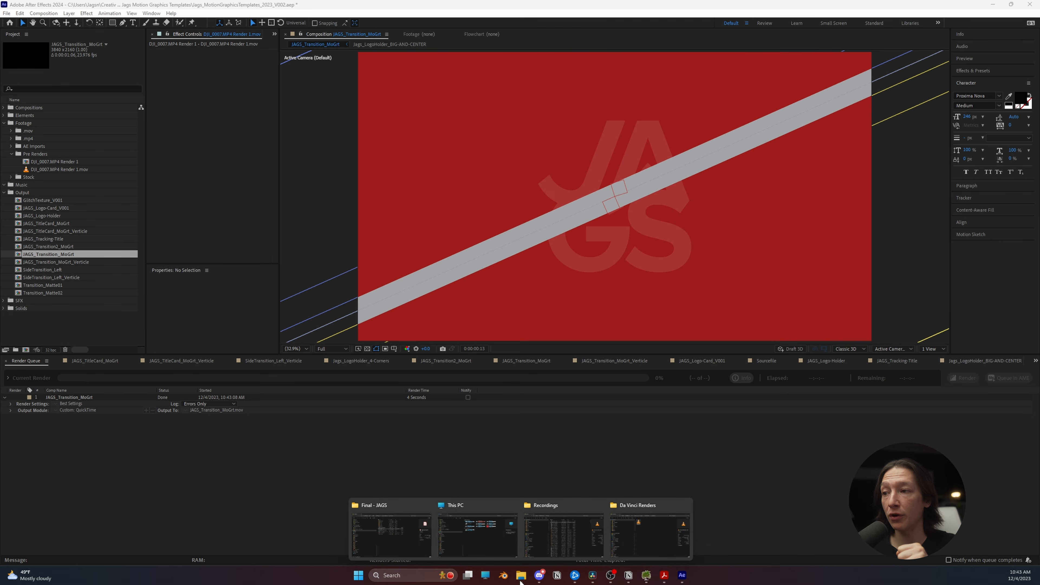
Step: Switch to DaVinci Resolve and import JAGS_Transition_MoGrt.mov from the AE Renders folder in File Explorer into the DVR Renders bin
left_click(594, 575)
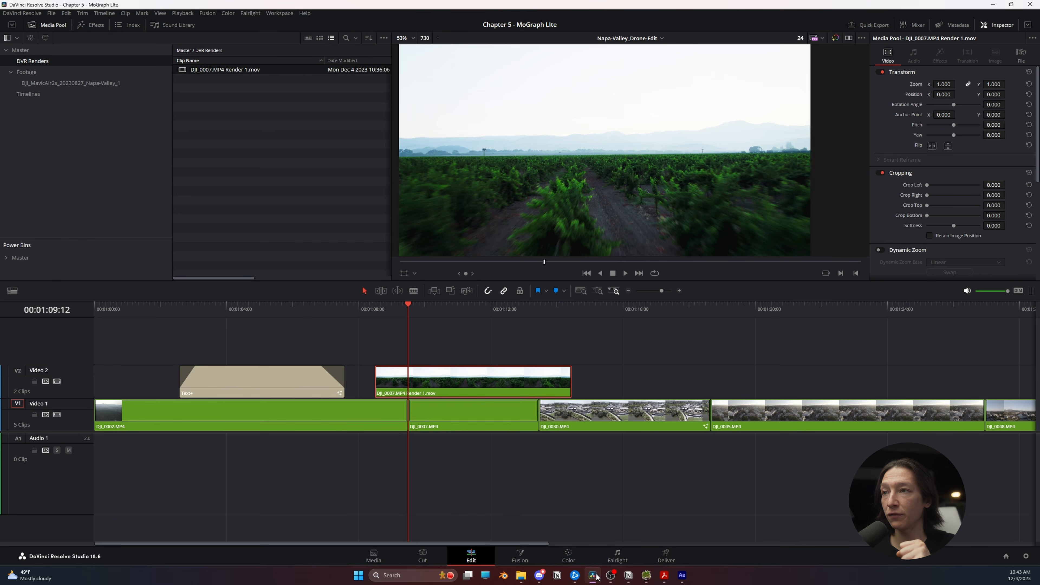
mouse_move(521, 575)
left_click(610, 539)
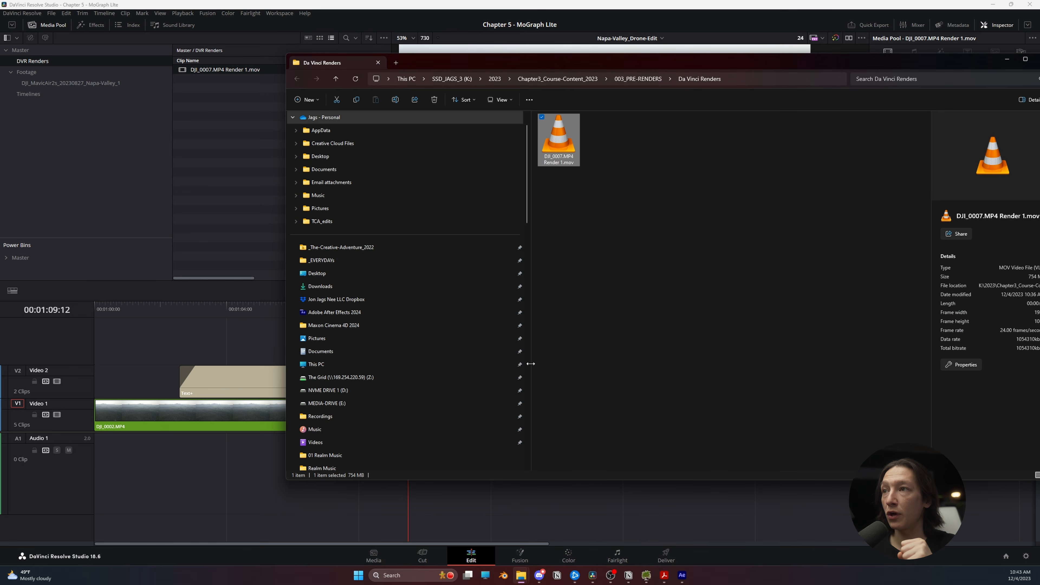
left_click(638, 78)
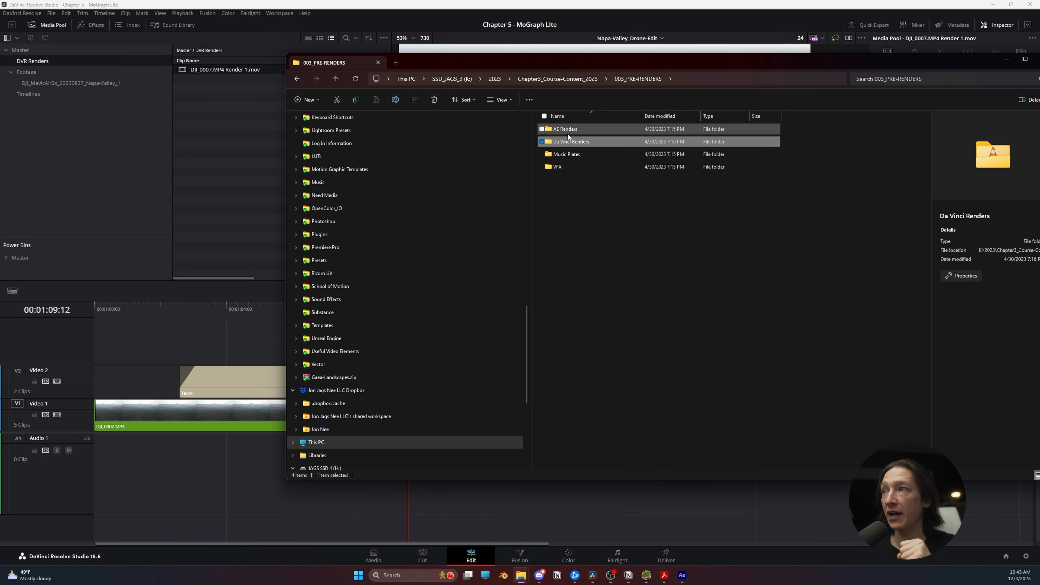
double_click(567, 128)
left_click(568, 137)
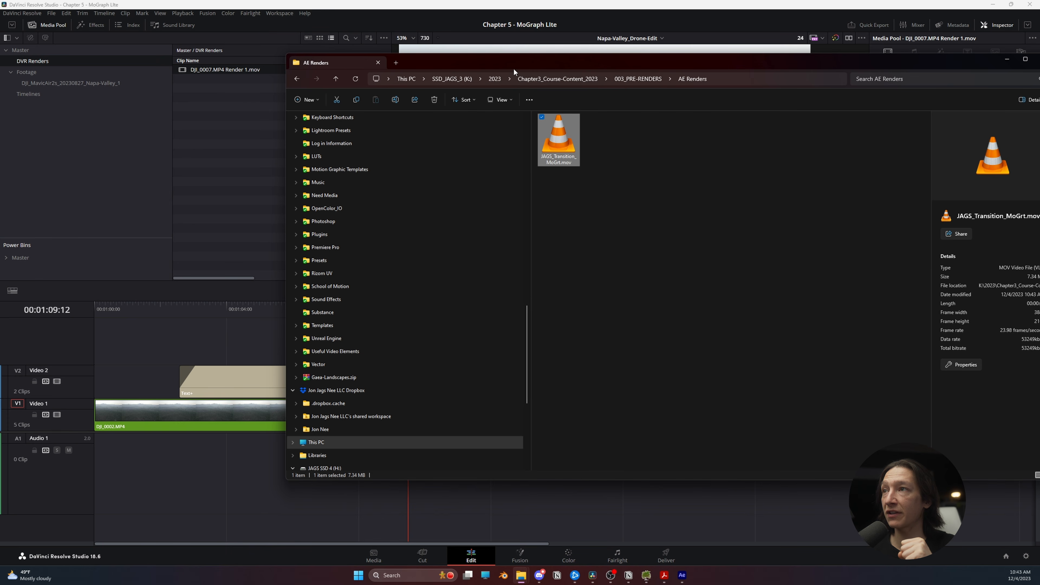
left_click_drag(515, 72, 705, 74)
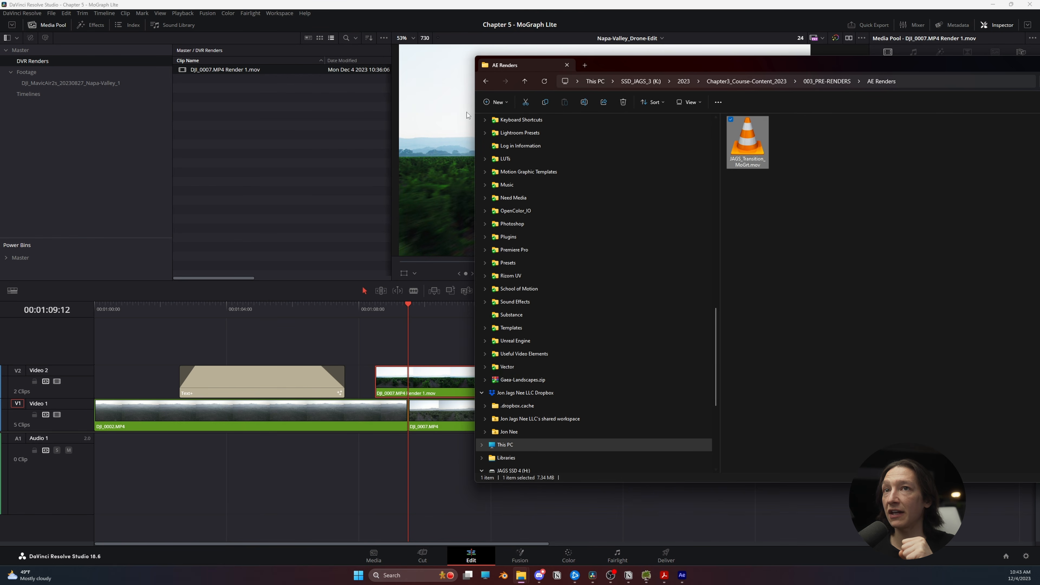
left_click_drag(758, 139, 262, 135)
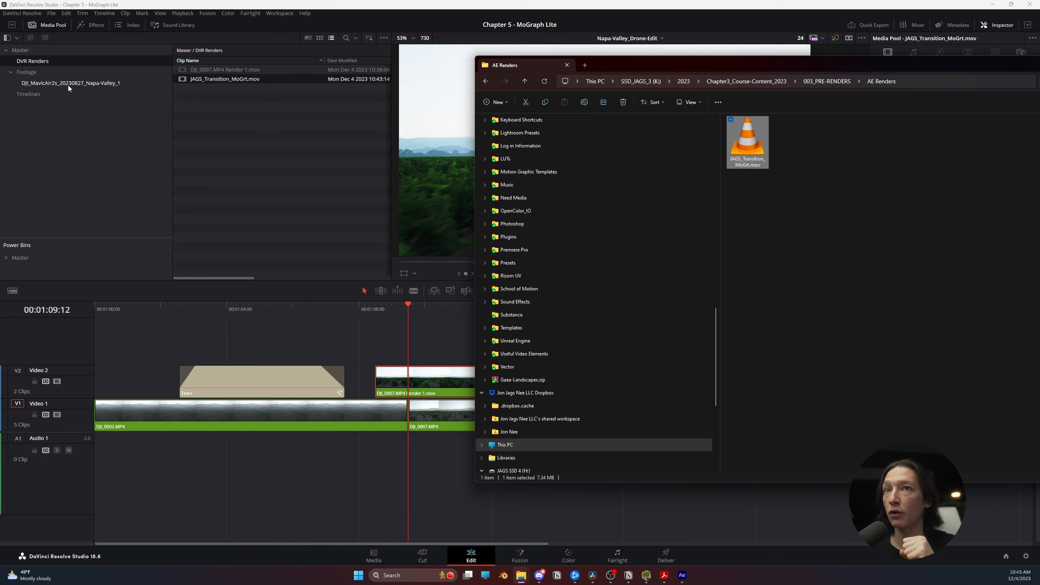
Step: Create a new bin named AE Renders under Master in the media pool
left_click(21, 51)
right_click(49, 119)
left_click(70, 122)
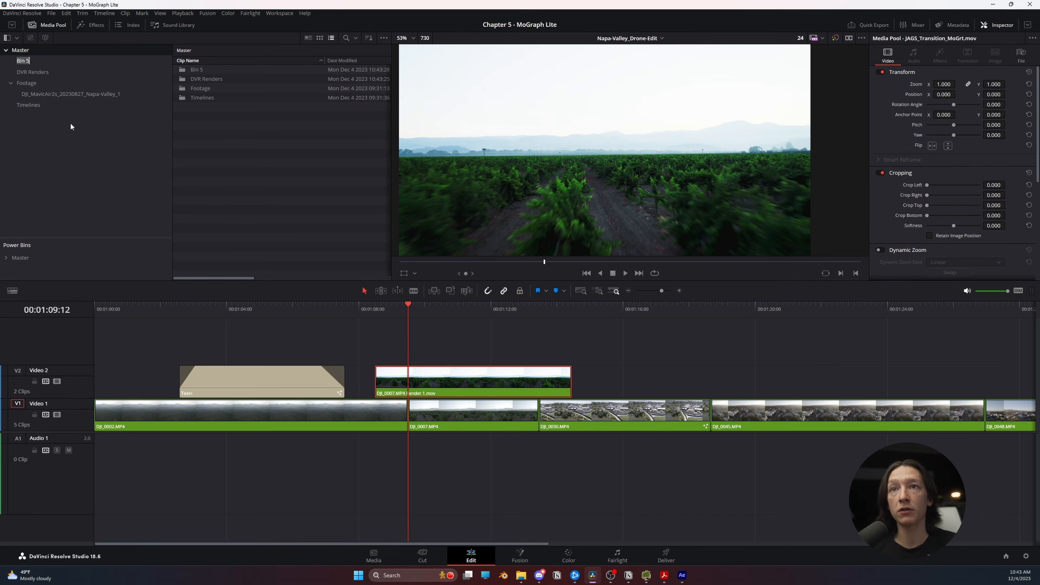
type("AE Renders")
key("Return")
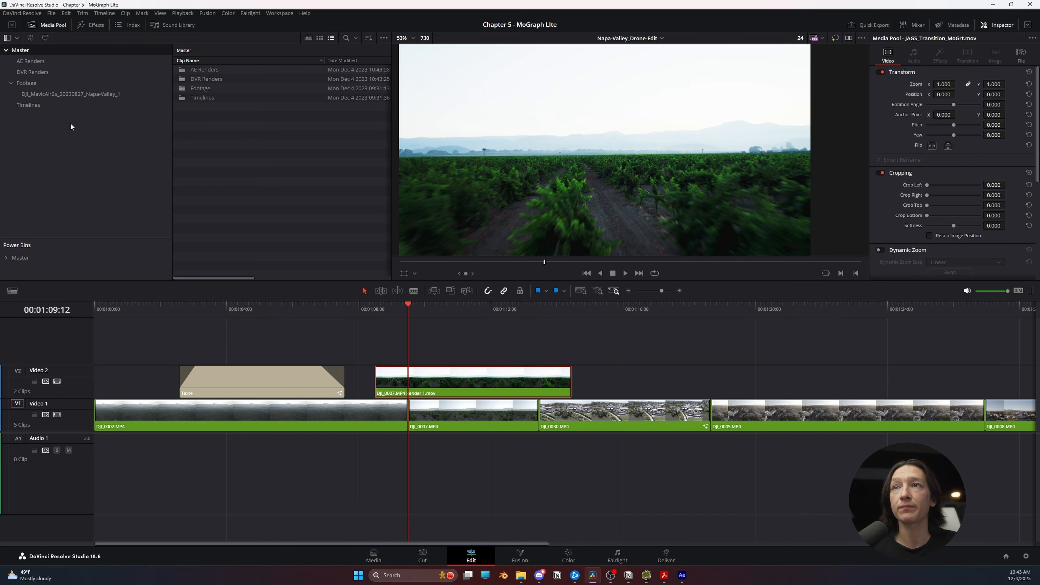
Step: Move JAGS_Transition_MoGrt.mov from the DVR Renders bin into the AE Renders bin and open that bin
left_click(32, 72)
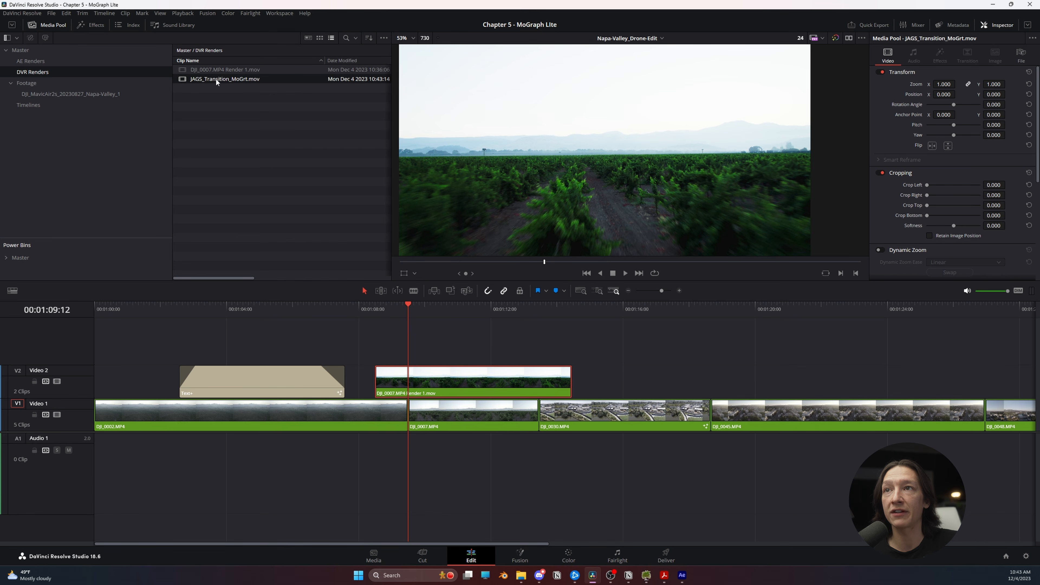
left_click_drag(32, 67, 32, 61)
left_click(26, 61)
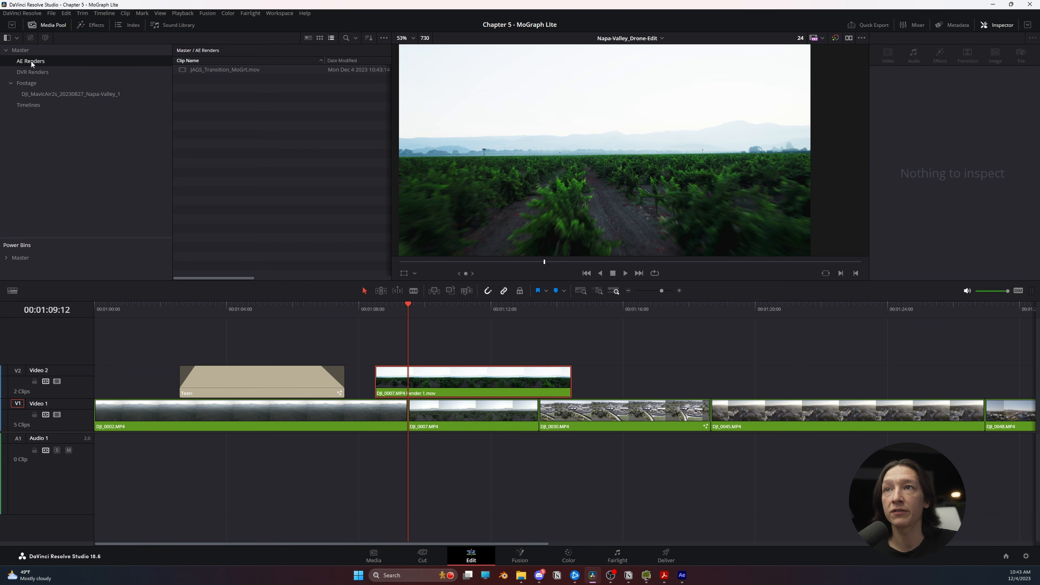
left_click(30, 61)
Step: Place JAGS_Transition_MoGrt.mov on a new Video 3 track above the early part of DJI_0030.MP4 and play that section
left_click_drag(224, 70, 551, 353)
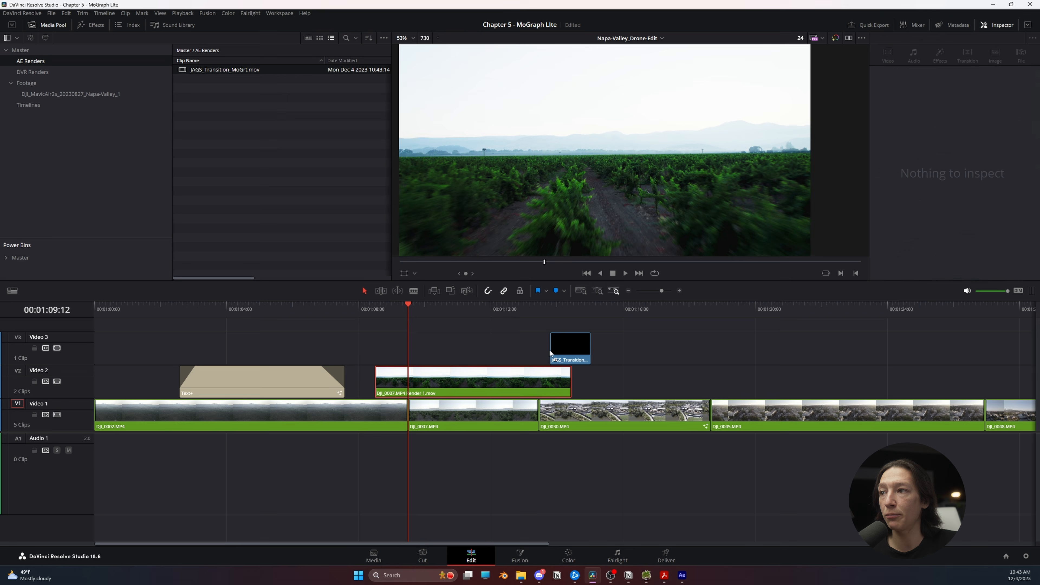
left_click(540, 306)
key("space")
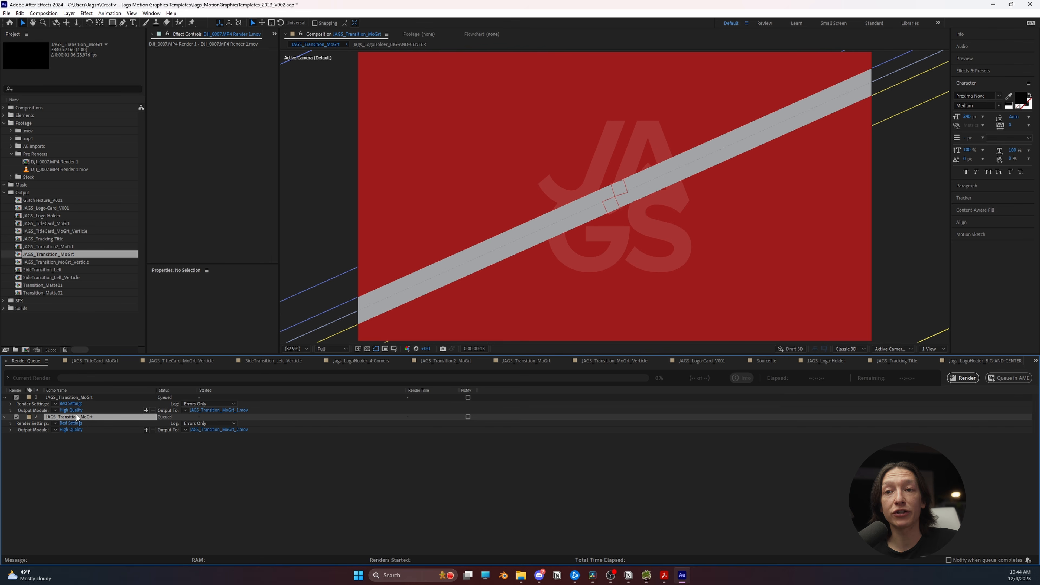
Step: In After Effects, delete the second queued JAGS_Transition_MoGrt entry and set the remaining entry's QuickTime video codec to Animation
key("Delete")
left_click(75, 398)
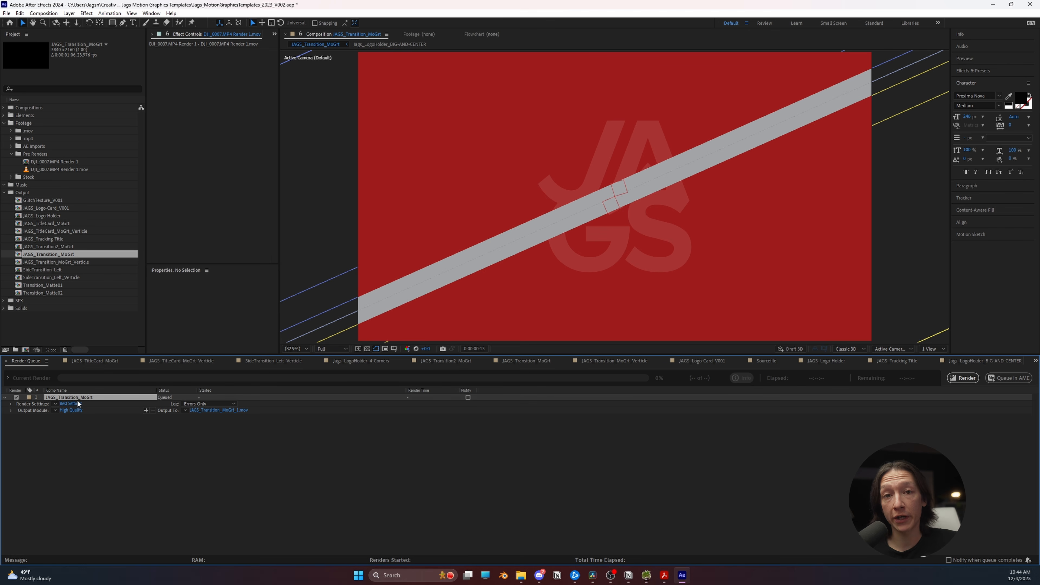
left_click(72, 410)
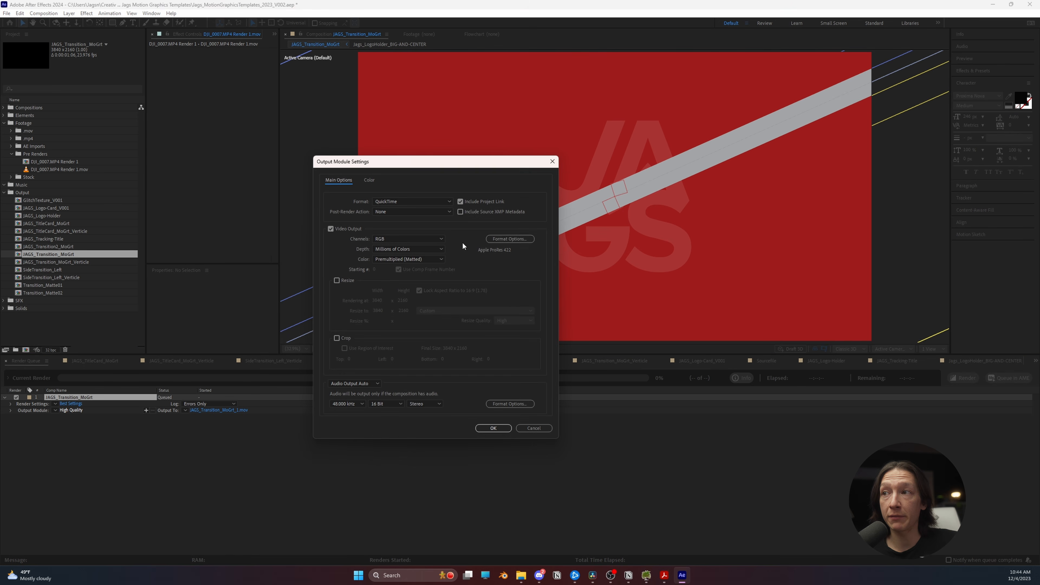
left_click(493, 239)
left_click(390, 134)
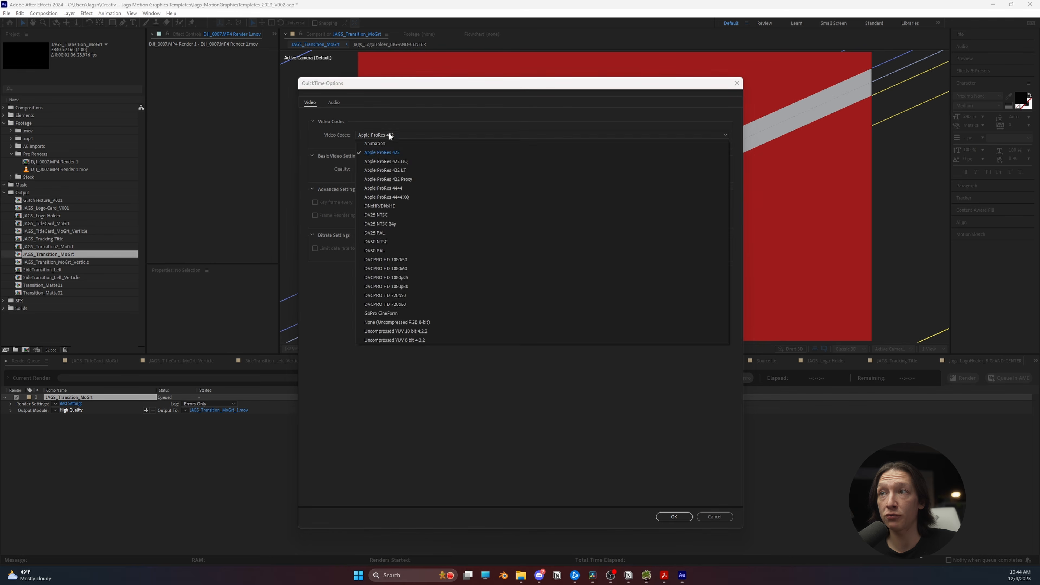
left_click(375, 143)
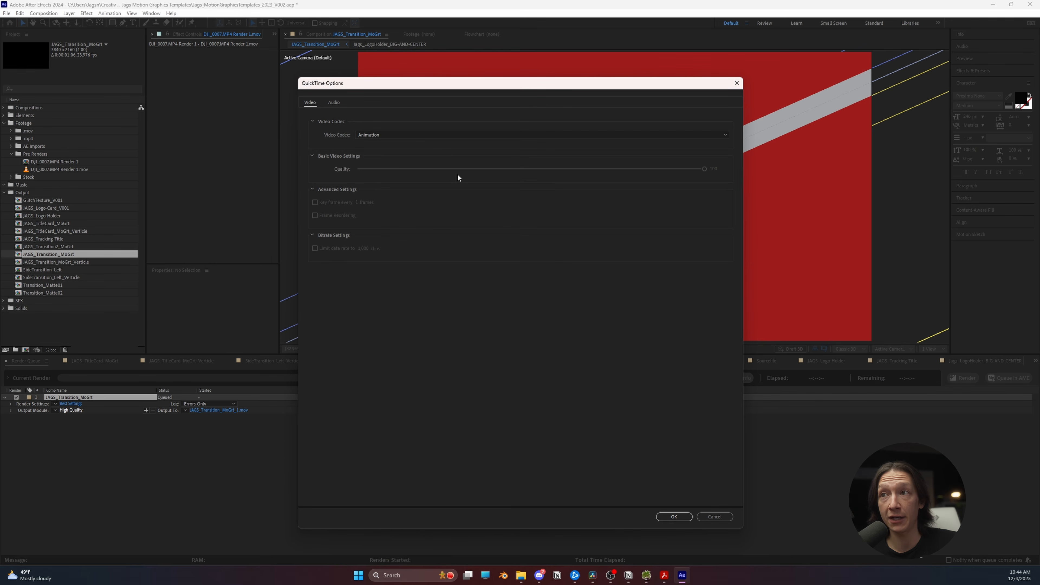
left_click(674, 516)
Step: Set the output channels to RGB + Alpha, check that the output color space is Working Color Space - Rec.709 Gamma 2.4, and apply
left_click(392, 239)
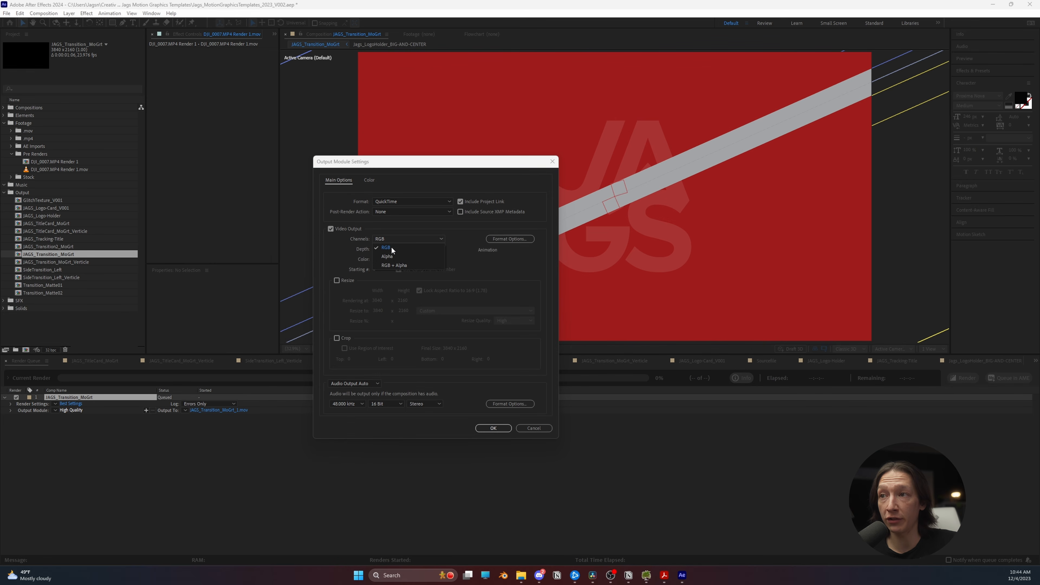
left_click(391, 265)
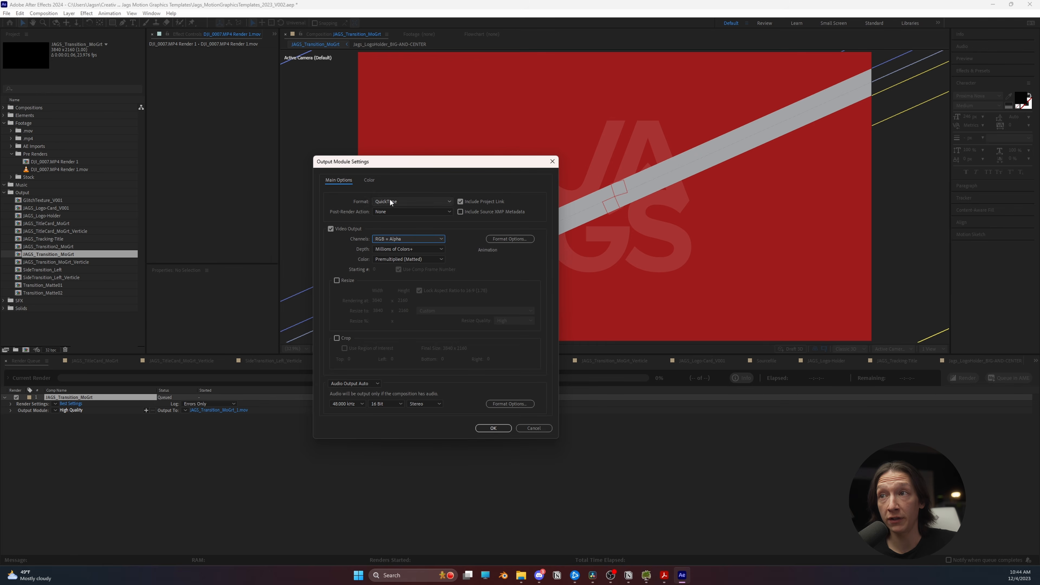
left_click(370, 180)
left_click(414, 216)
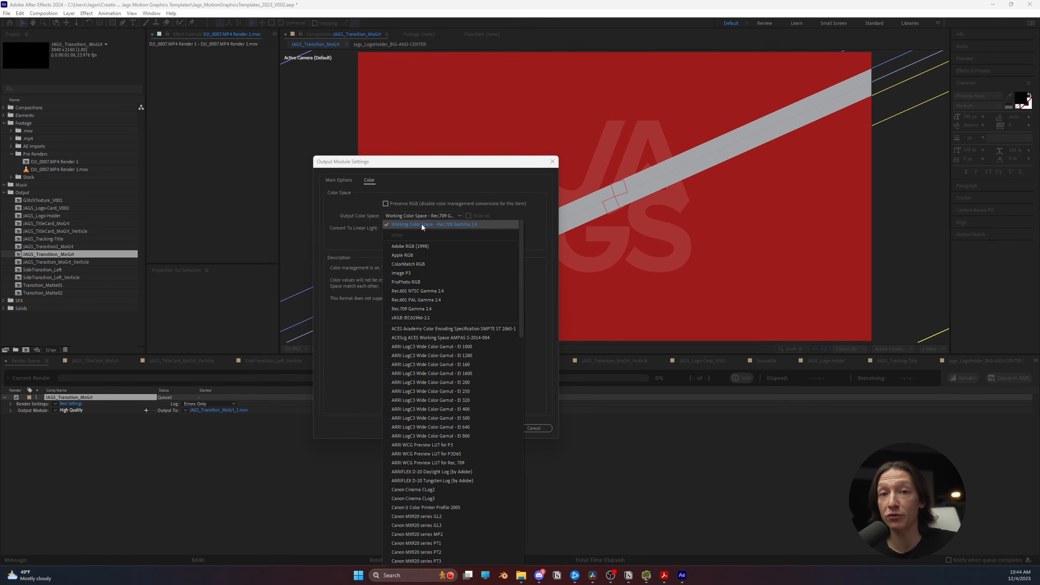
left_click(552, 373)
left_click(496, 429)
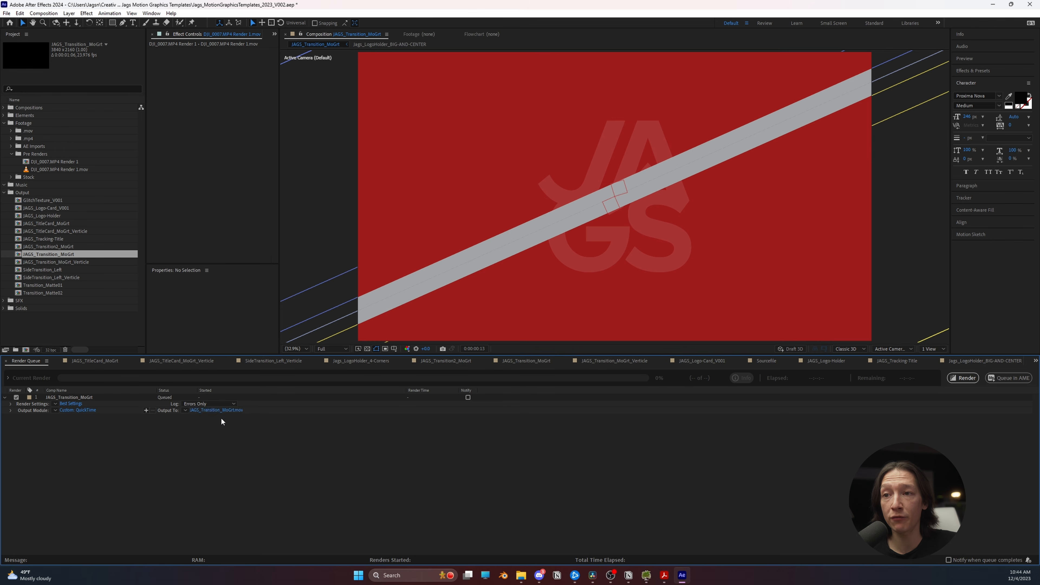
Step: Save the output as JAGS_Transition_MoGrt.mov in the AE Renders folder under 003_PRE-RENDERS and start the render
left_click(215, 411)
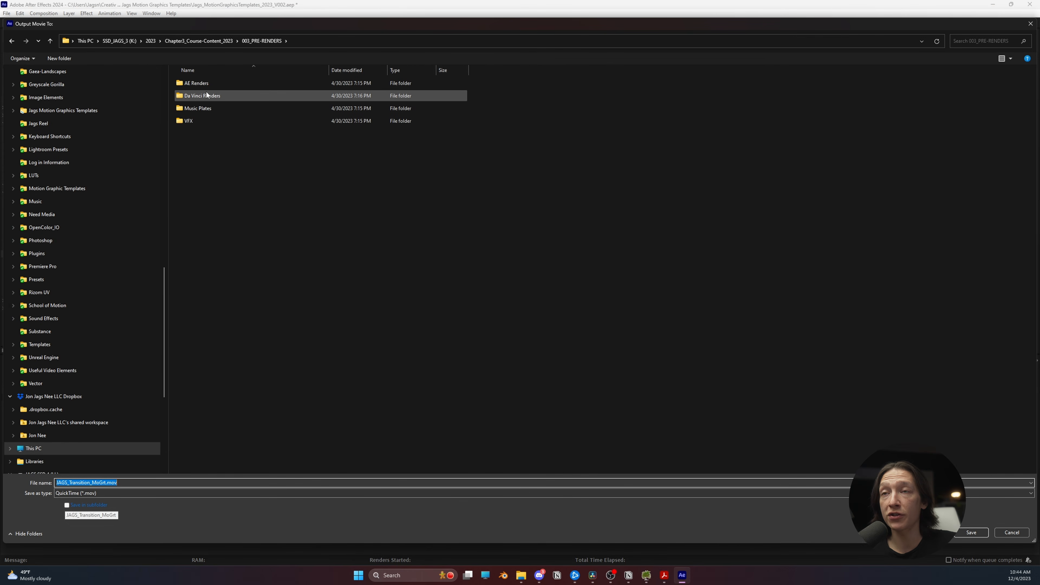
double_click(199, 95)
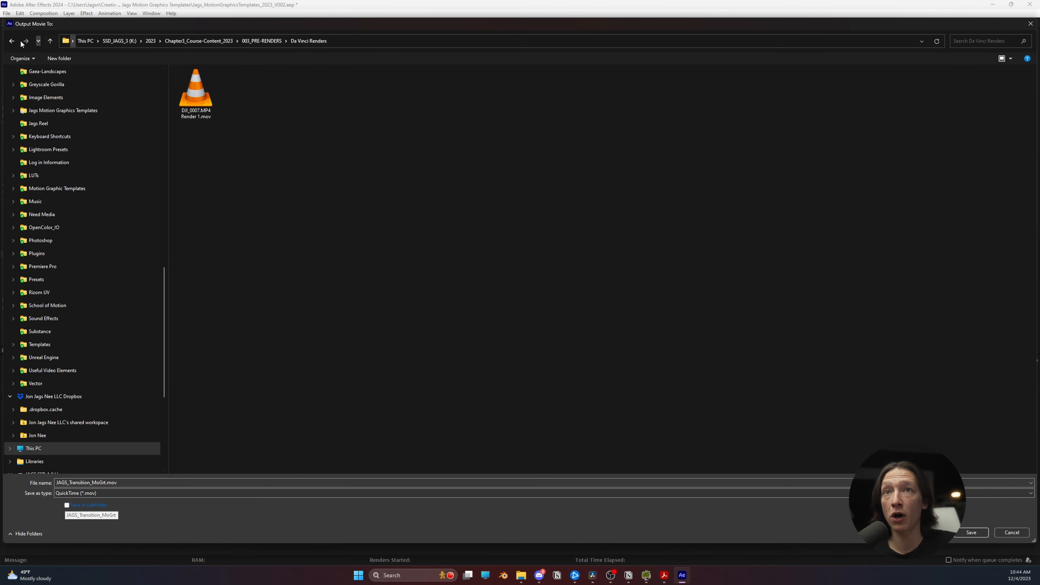
left_click(12, 41)
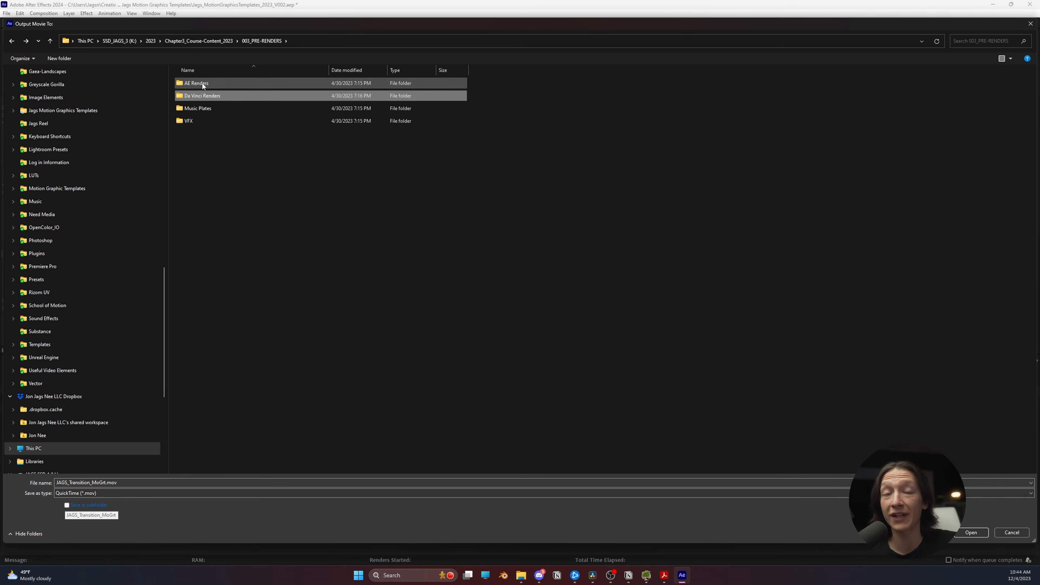
double_click(197, 83)
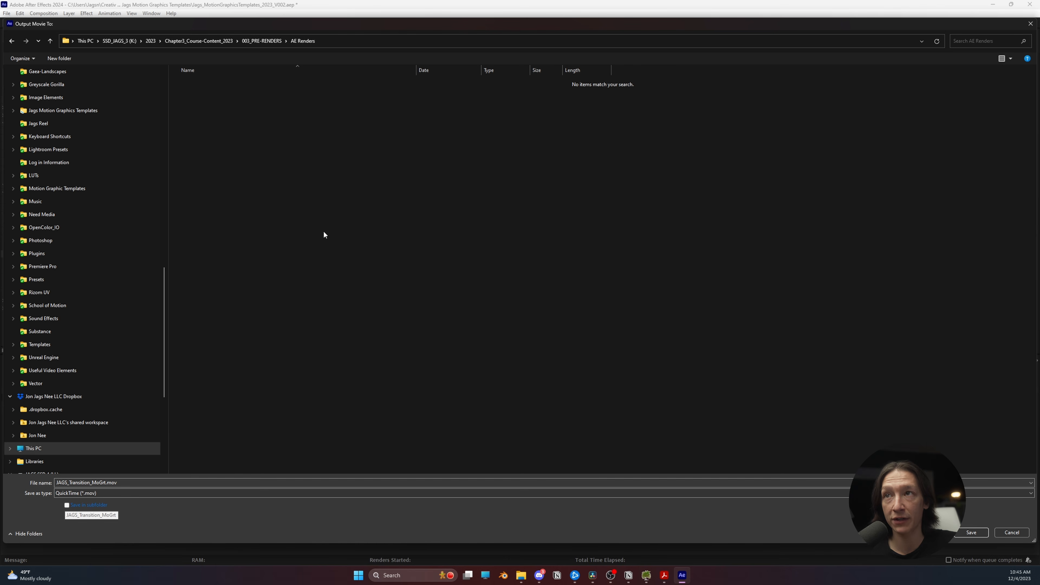
left_click(971, 532)
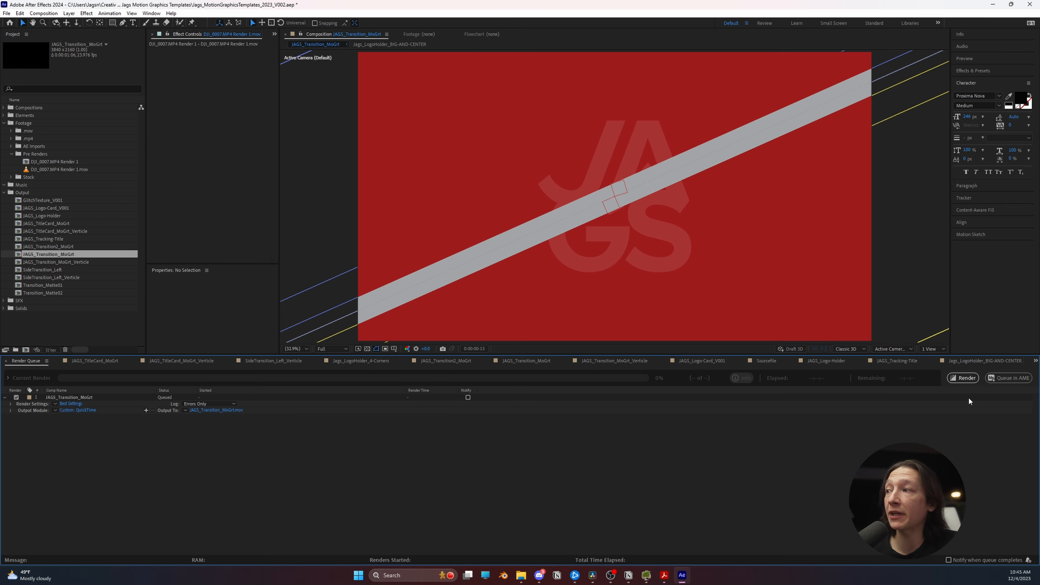
left_click(964, 378)
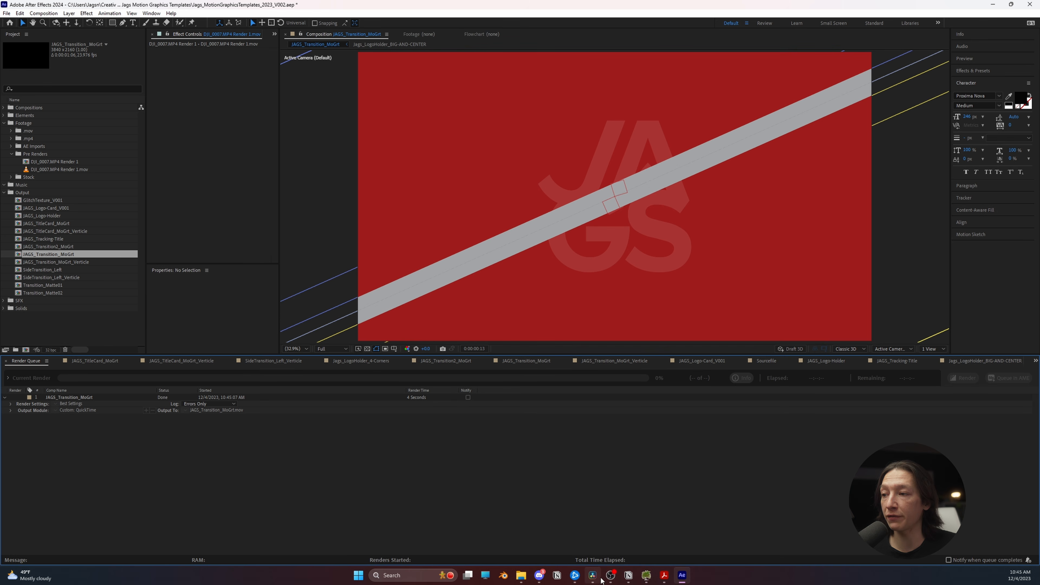
Step: Switch to DaVinci Resolve and import JAGS_Transition_MoGrt.mov from the AE Renders folder under 003_PRE-RENDERS into the AE Renders bin
left_click(592, 576)
mouse_move(524, 577)
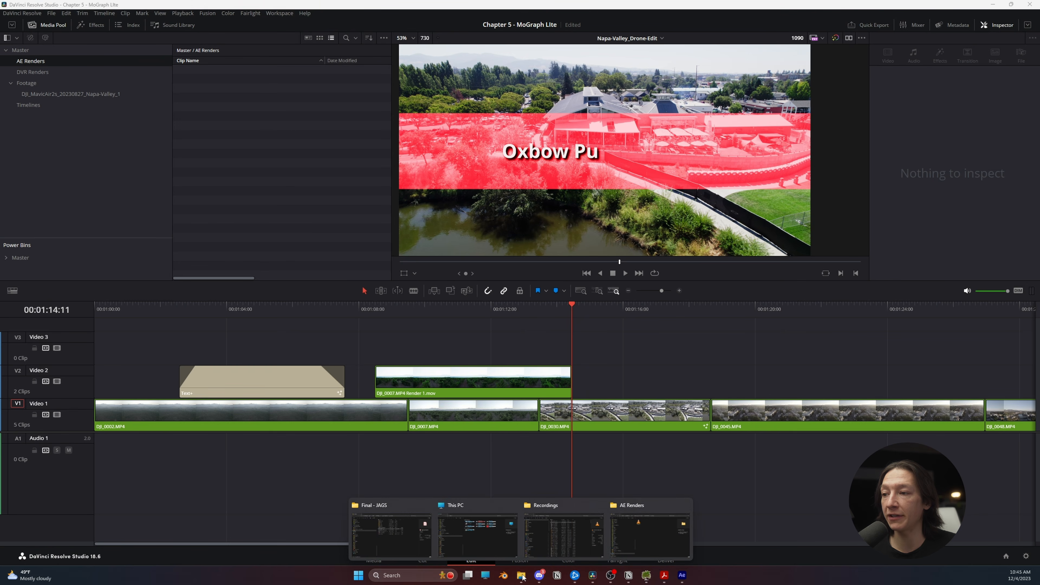
left_click(641, 542)
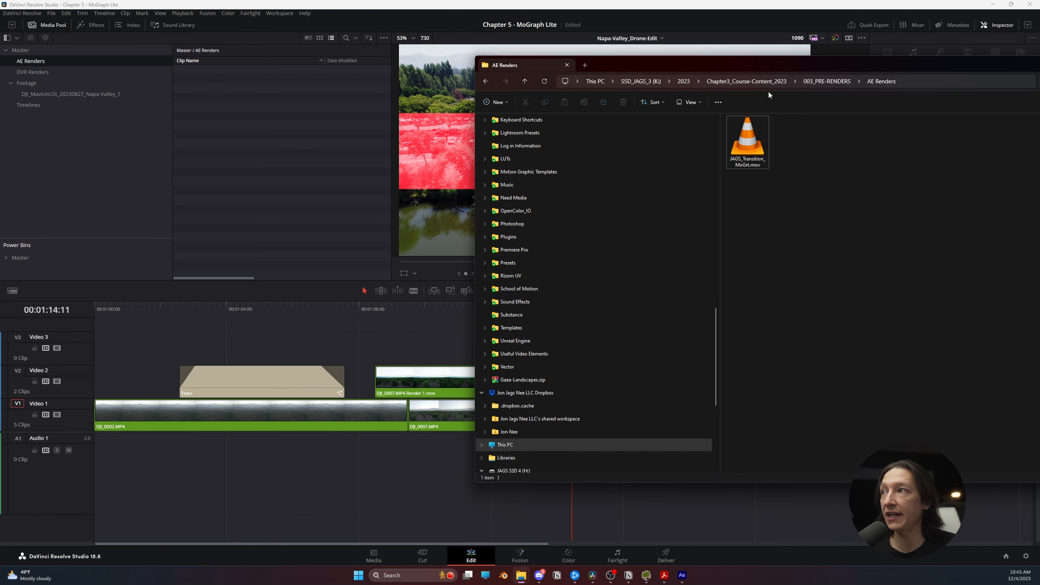
left_click(617, 95)
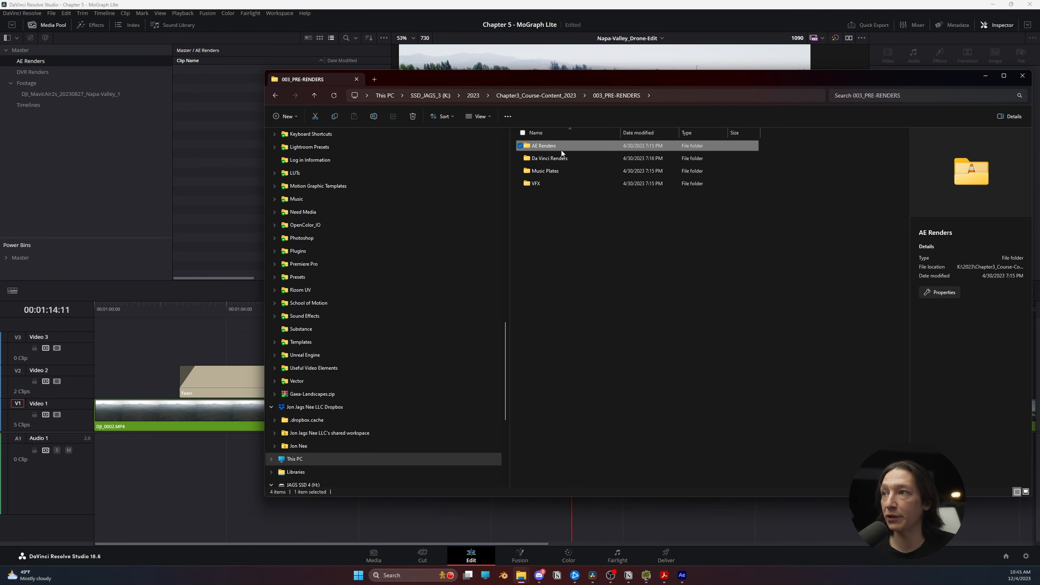
left_click(537, 152)
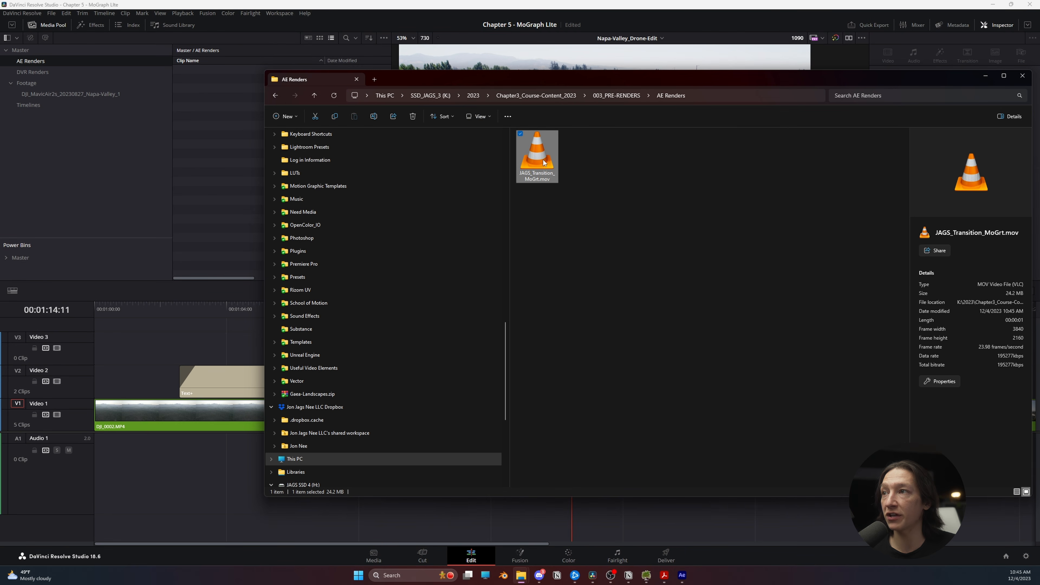
left_click_drag(543, 163, 187, 101)
left_click(223, 95)
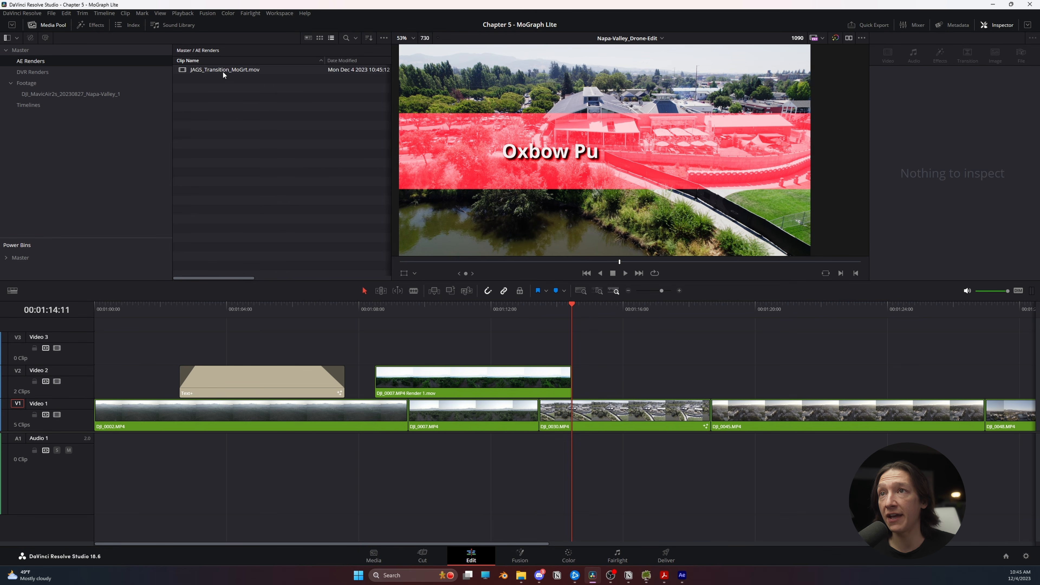
Step: Place JAGS_Transition_MoGrt.mov on Video 3 over the end of DJI_0007.MP4 Render 1.mov and play the edit through the transition into DJI_0045.MP4
left_click_drag(223, 73, 240, 107)
left_click_drag(477, 292, 553, 361)
left_click(585, 351)
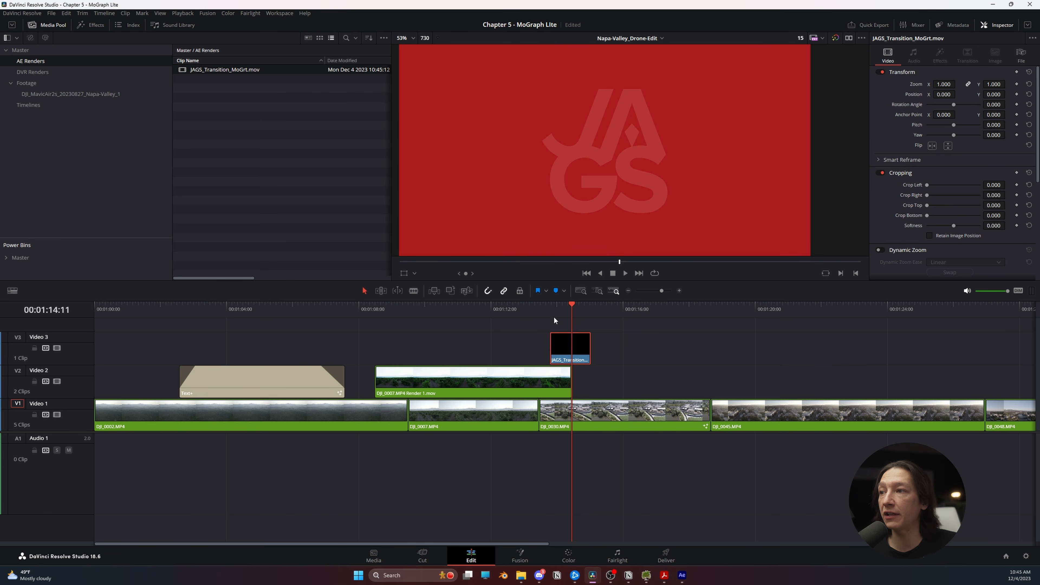
left_click_drag(553, 315, 479, 305)
key("space")
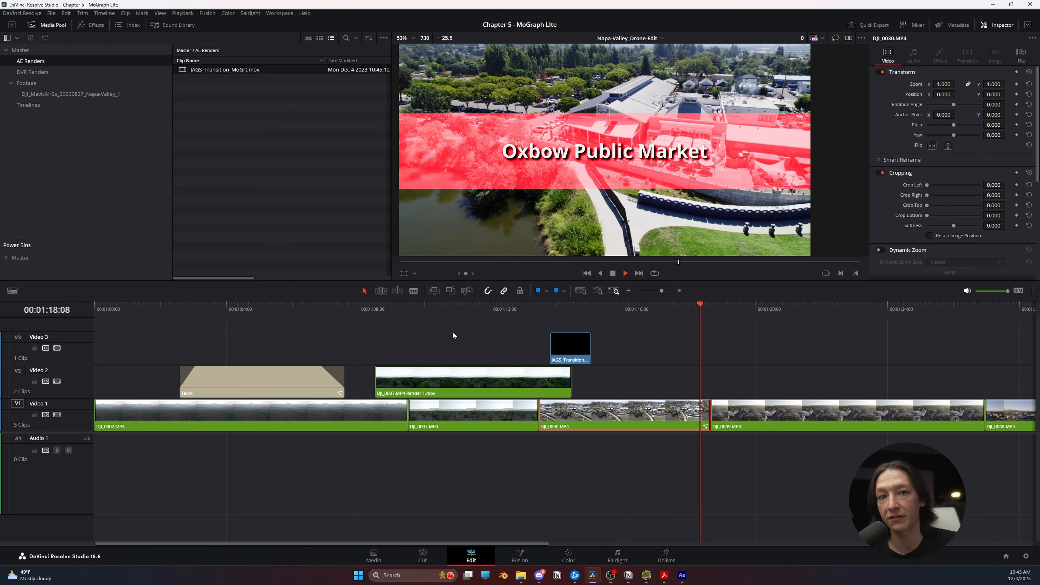
key("space")
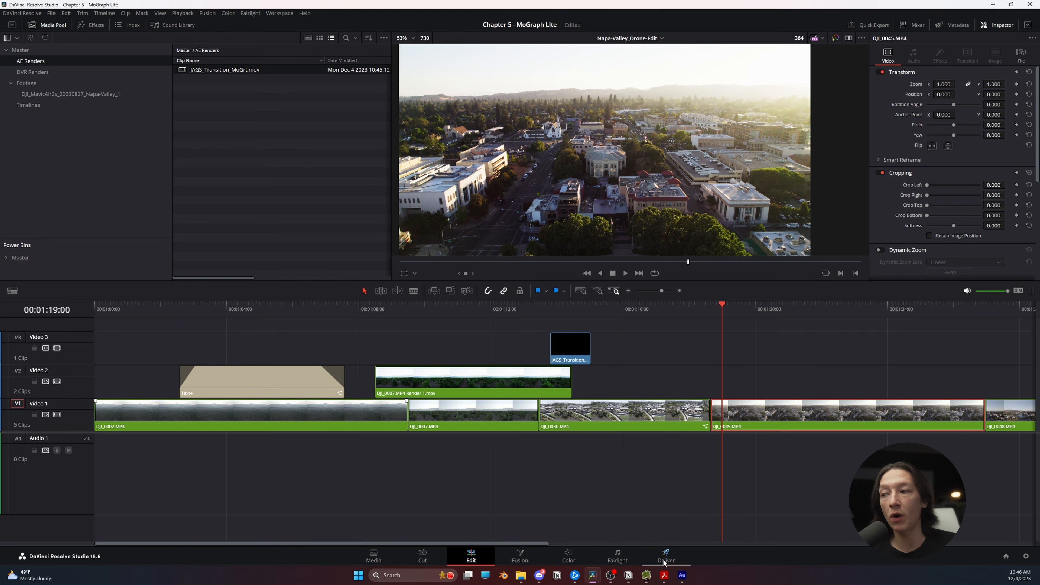
Step: Switch to After Effects, show the JAGS_Transition_MoGrt composition's timeline at frame 2 and reveal the keyframes of all its layers
left_click(682, 575)
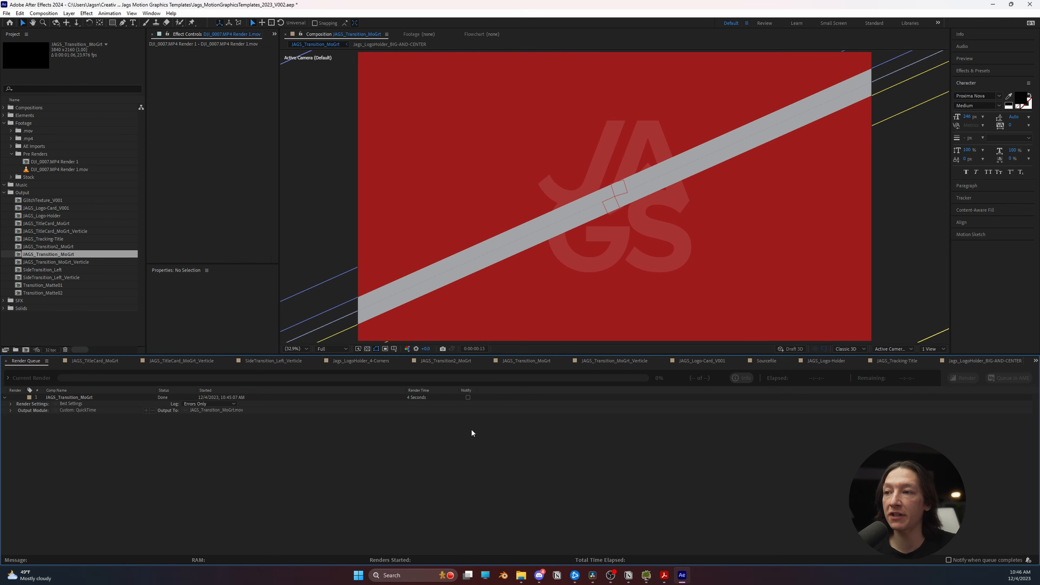
left_click(316, 45)
left_click_drag(371, 376, 371, 426)
key("ctrl+a")
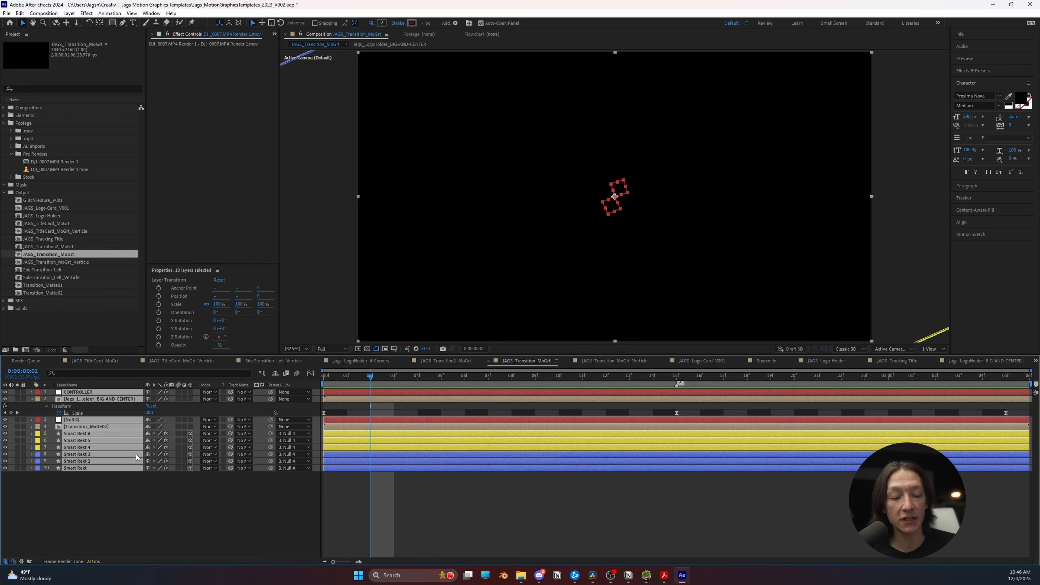
key("u")
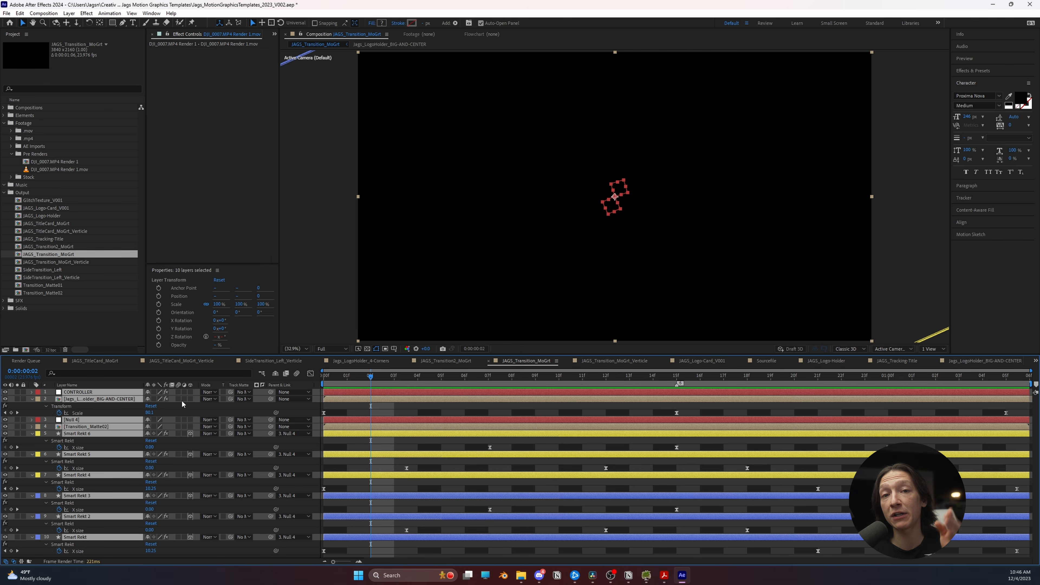
Step: Switch to DaVinci Resolve and view the Fusion node graph of DJI_0045.MP4
left_click(593, 575)
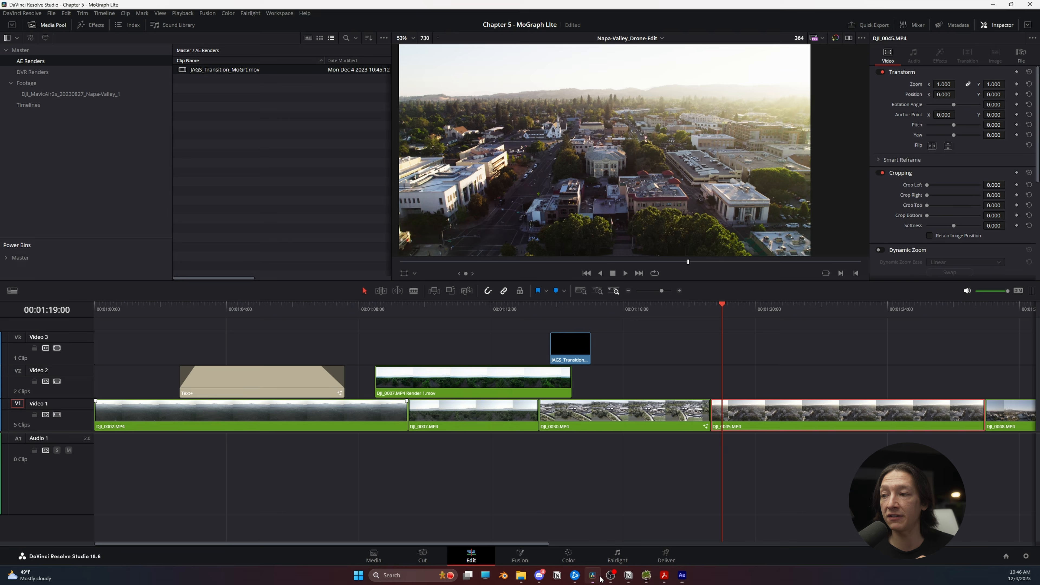
left_click(534, 559)
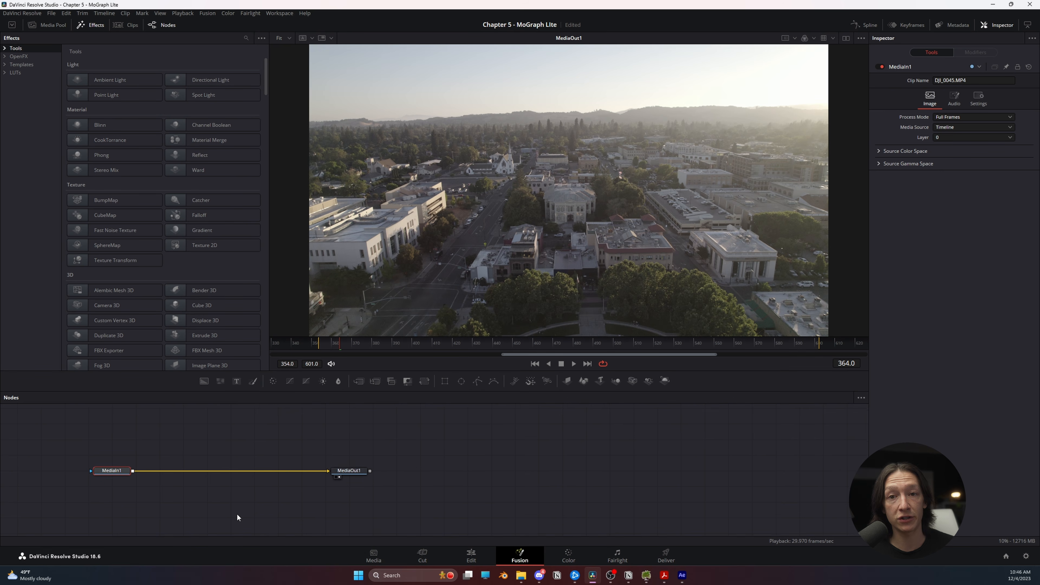
left_click_drag(237, 515, 276, 514)
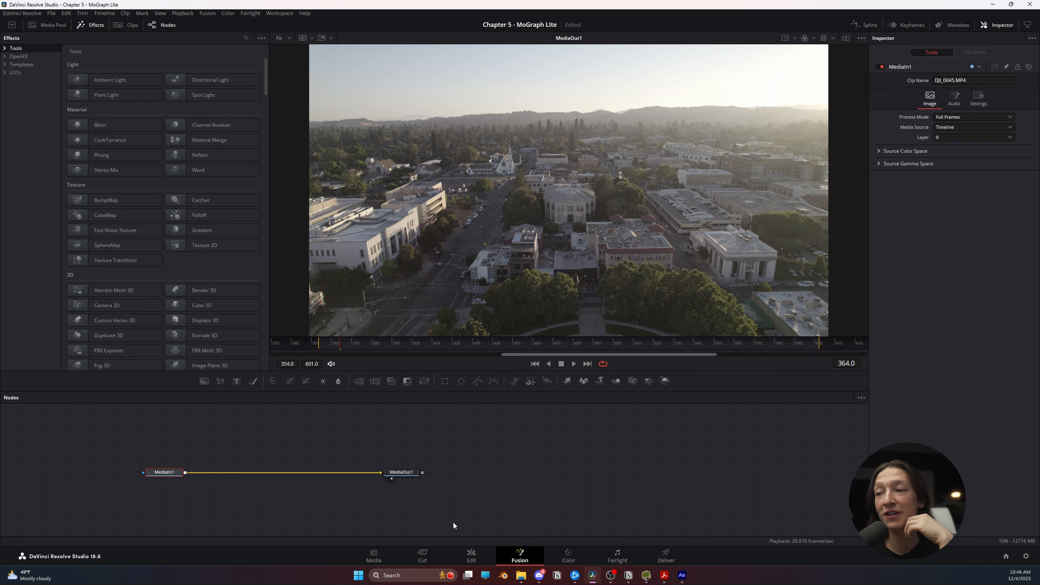
Step: Return to the Edit page, play part of the Napa Valley Wineries title and show the title presets in the effects library
left_click(467, 554)
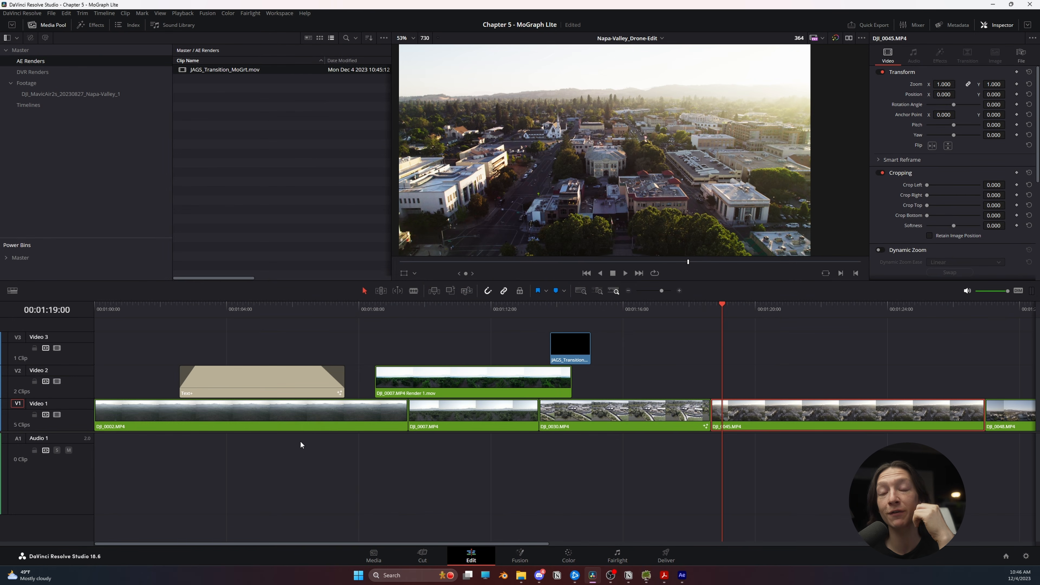
left_click(236, 309)
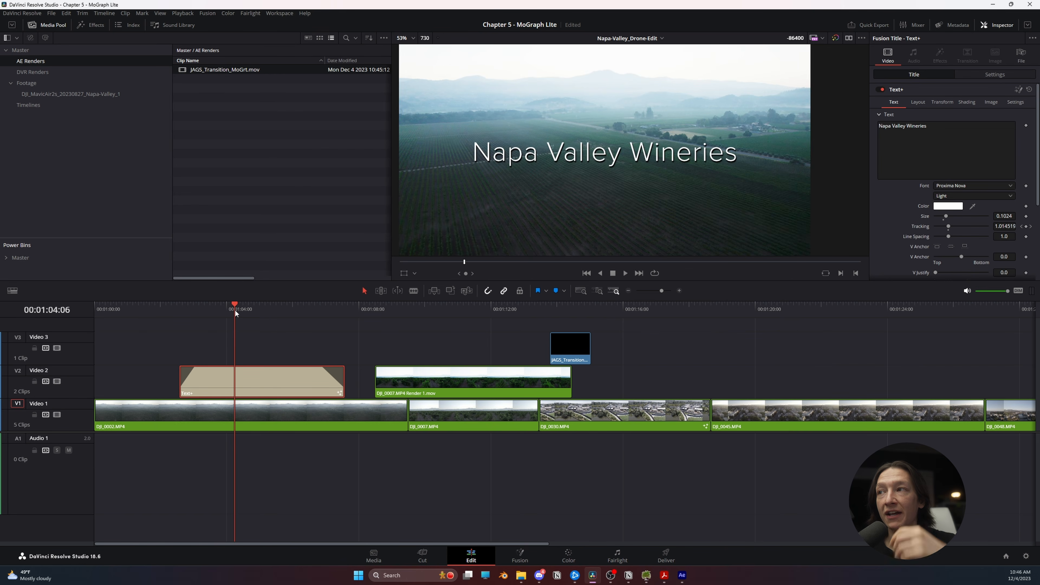
key("space")
key("space")
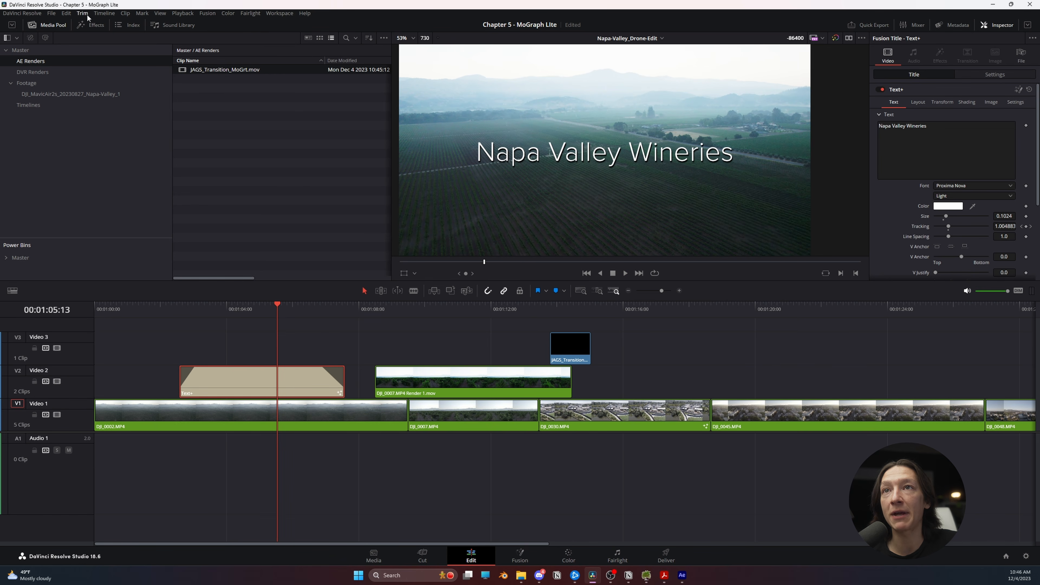
left_click(90, 25)
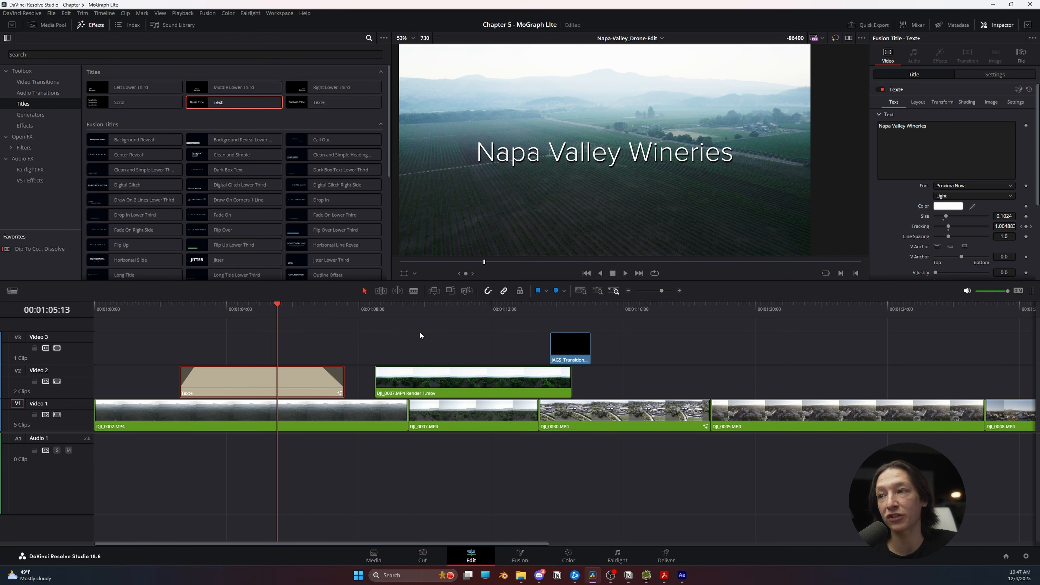